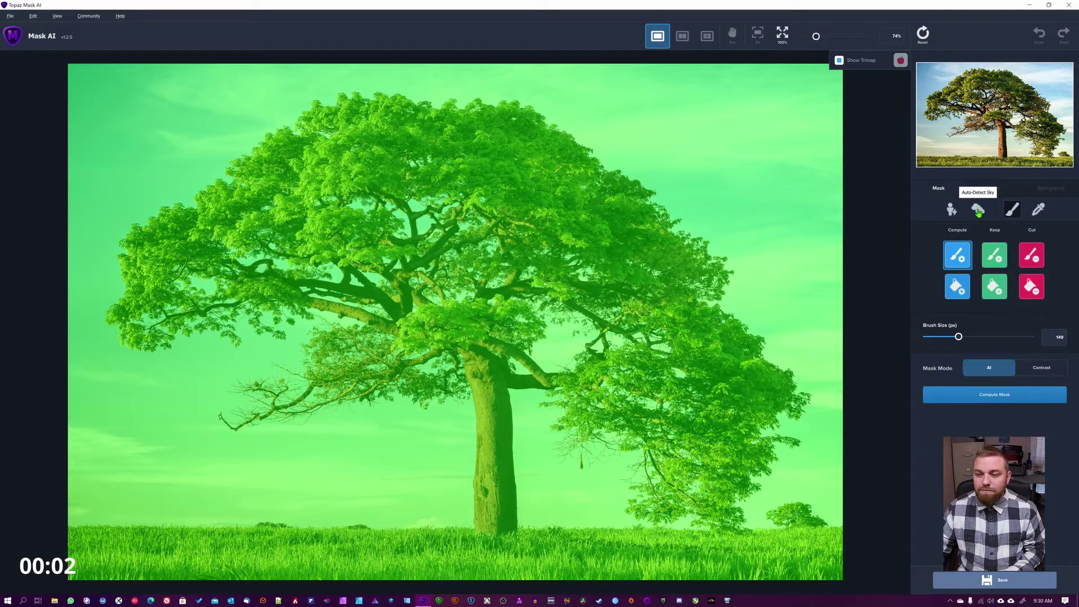
# Step: Auto-detect the sky, then mark two canopy gaps and the inner branches with Compute strokes
pyautogui.click(979, 211)
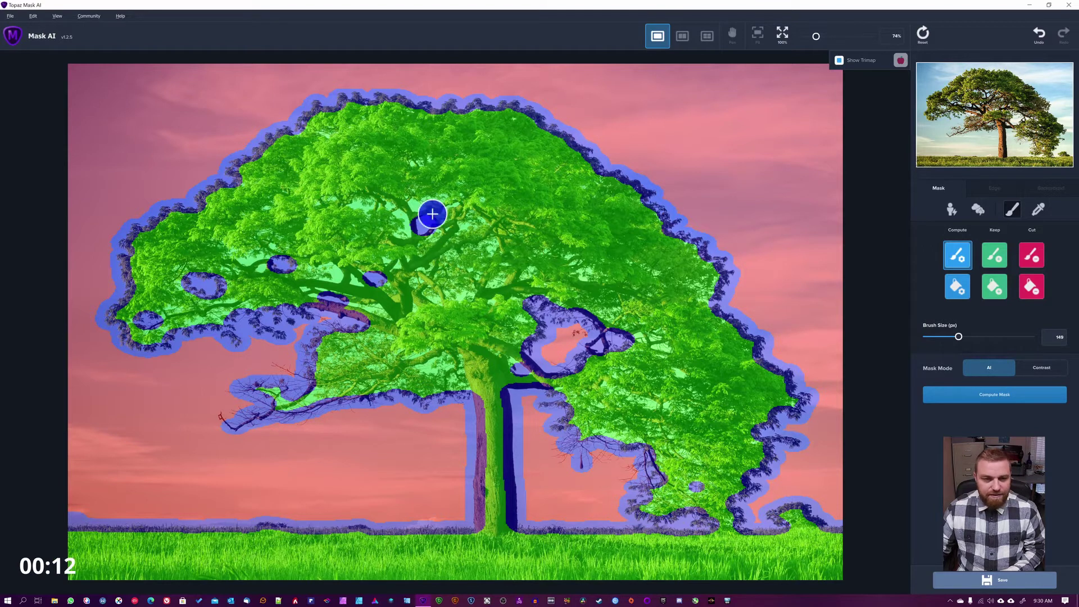
pyautogui.moveTo(326, 139); pyautogui.dragTo(306, 138)
pyautogui.moveTo(207, 246)
pyautogui.mouseDown()
pyautogui.moveTo(326, 280)
pyautogui.moveTo(337, 269)
pyautogui.moveTo(317, 283)
pyautogui.moveTo(267, 222)
pyautogui.moveTo(296, 208)
pyautogui.moveTo(384, 208)
pyautogui.moveTo(403, 225)
pyautogui.moveTo(455, 217)
pyautogui.moveTo(421, 204)
pyautogui.moveTo(489, 213)
pyautogui.moveTo(493, 263)
pyautogui.moveTo(440, 295)
pyautogui.moveTo(412, 274)
pyautogui.moveTo(441, 265)
pyautogui.mouseUp()
pyautogui.press(']')
pyautogui.press(']')
pyautogui.press(']')
pyautogui.press(']')
pyautogui.press(']')
pyautogui.moveTo(420, 211)
pyautogui.mouseDown()
pyautogui.moveTo(410, 172)
pyautogui.moveTo(433, 234)
pyautogui.moveTo(467, 275)
pyautogui.moveTo(443, 344)
pyautogui.moveTo(427, 358)
pyautogui.moveTo(401, 354)
pyautogui.moveTo(376, 295)
pyautogui.moveTo(414, 337)
pyautogui.moveTo(353, 364)
pyautogui.moveTo(432, 369)
pyautogui.moveTo(358, 359)
pyautogui.moveTo(334, 370)
pyautogui.moveTo(336, 382)
pyautogui.moveTo(265, 394)
pyautogui.mouseUp()
# Step: Paint Compute over the right branch, grass-to-branch area, upper canopy, left branch and crown top
pyautogui.press('[')
pyautogui.press('[')
pyautogui.press('[')
pyautogui.press('[')
pyautogui.press('[')
pyautogui.press('[')
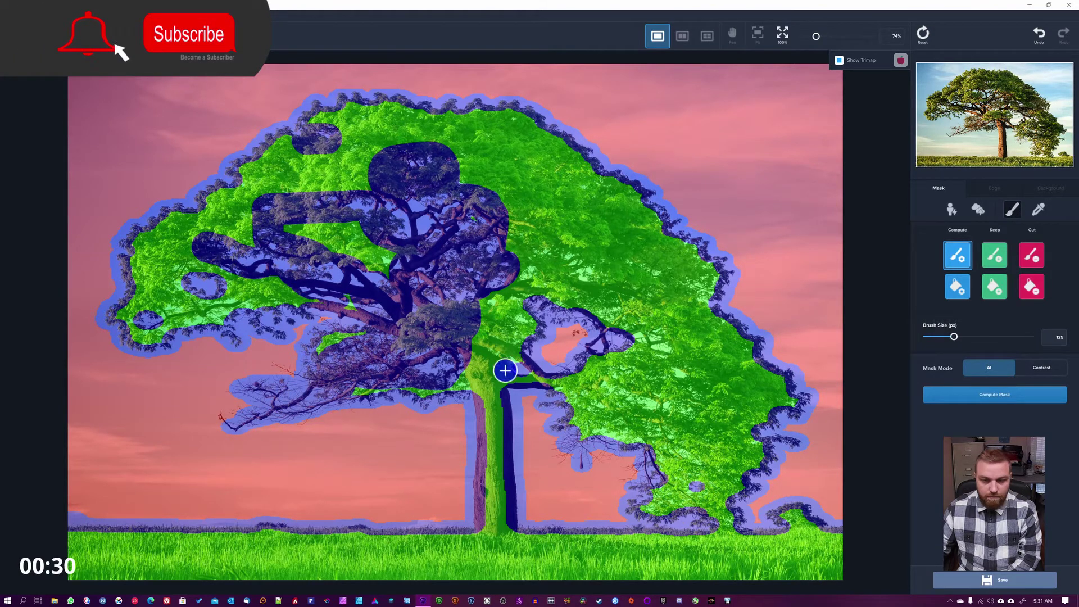
pyautogui.press(']')
pyautogui.press(']')
pyautogui.press(']')
pyautogui.moveTo(615, 400)
pyautogui.mouseDown()
pyautogui.moveTo(607, 423)
pyautogui.moveTo(610, 407)
pyautogui.moveTo(685, 394)
pyautogui.moveTo(586, 276)
pyautogui.moveTo(533, 273)
pyautogui.moveTo(658, 260)
pyautogui.moveTo(612, 304)
pyautogui.mouseUp()
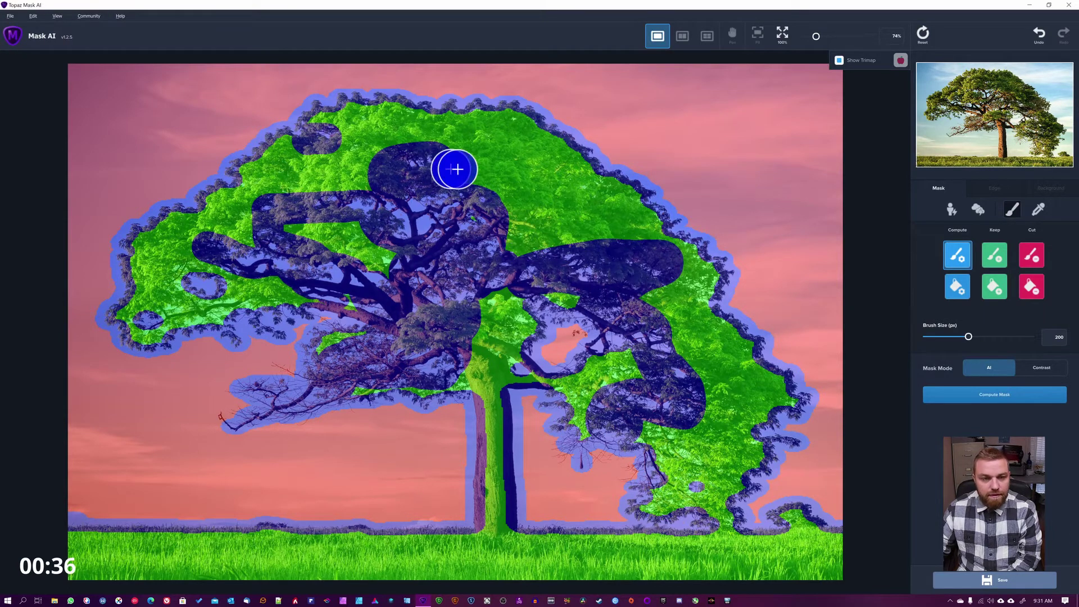
pyautogui.moveTo(663, 265); pyautogui.dragTo(699, 293)
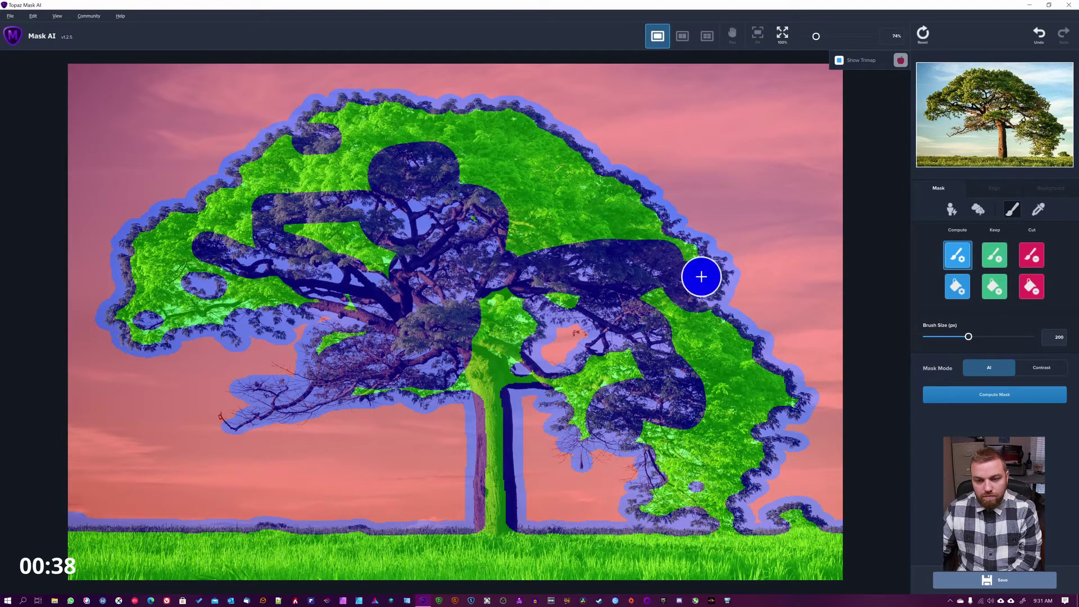
pyautogui.moveTo(687, 516)
pyautogui.mouseDown()
pyautogui.moveTo(701, 485)
pyautogui.moveTo(695, 466)
pyautogui.moveTo(656, 438)
pyautogui.moveTo(738, 436)
pyautogui.mouseUp()
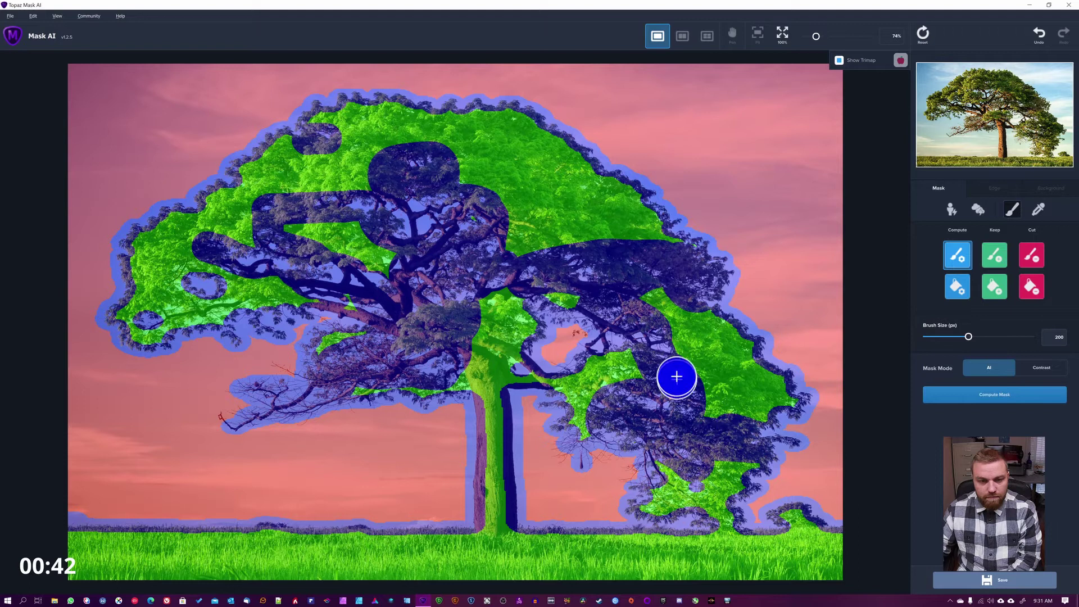
pyautogui.moveTo(576, 194); pyautogui.dragTo(541, 187)
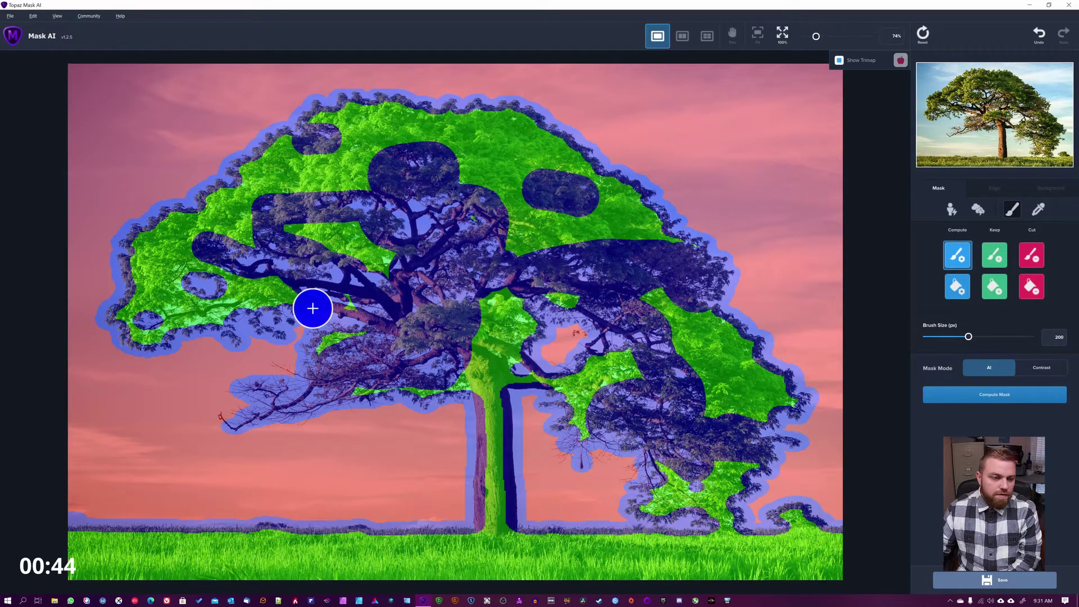
pyautogui.moveTo(229, 294)
pyautogui.mouseDown()
pyautogui.moveTo(142, 326)
pyautogui.moveTo(191, 258)
pyautogui.mouseUp()
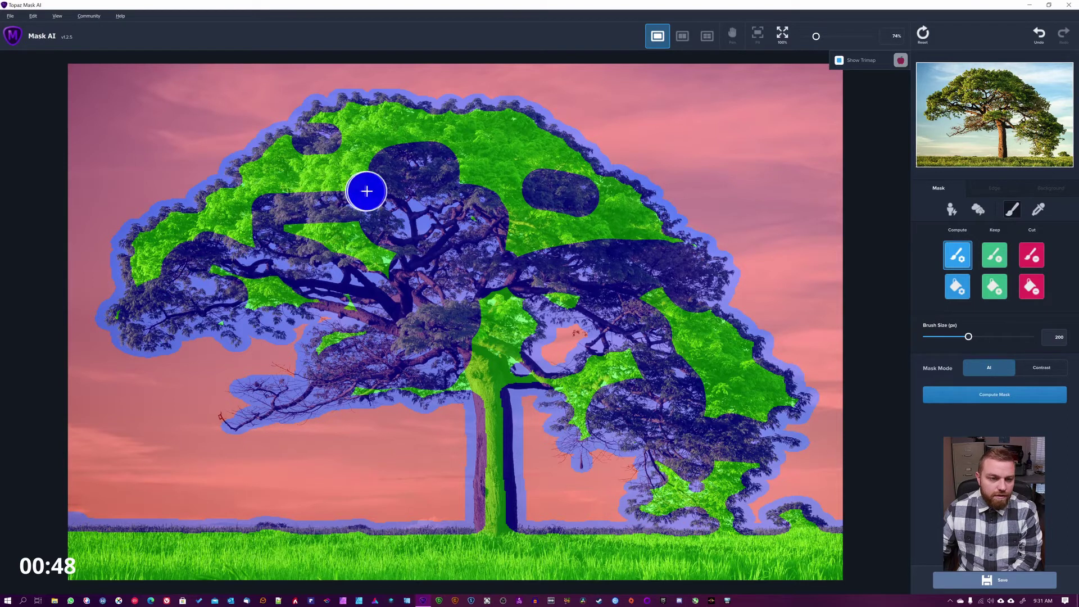
pyautogui.click(513, 133)
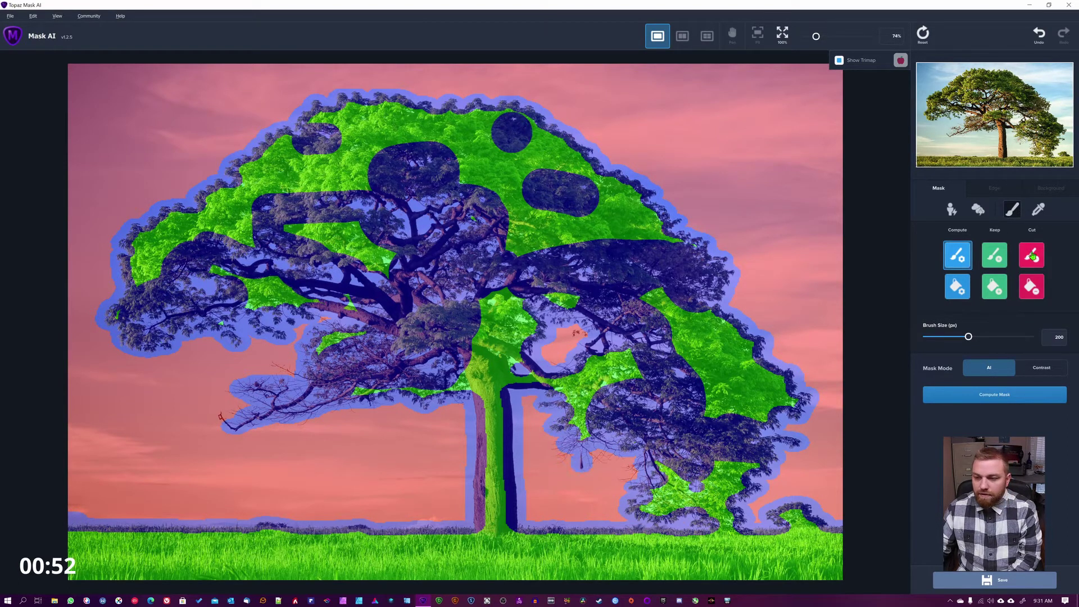
# Step: Mark the bottom grass strip with the Cut brush, then add a Compute patch on the right foliage
pyautogui.click(1032, 255)
pyautogui.moveTo(829, 534)
pyautogui.mouseDown()
pyautogui.moveTo(774, 516)
pyautogui.moveTo(784, 548)
pyautogui.moveTo(833, 552)
pyautogui.moveTo(829, 575)
pyautogui.moveTo(778, 588)
pyautogui.moveTo(788, 564)
pyautogui.moveTo(729, 549)
pyautogui.moveTo(395, 550)
pyautogui.mouseUp()
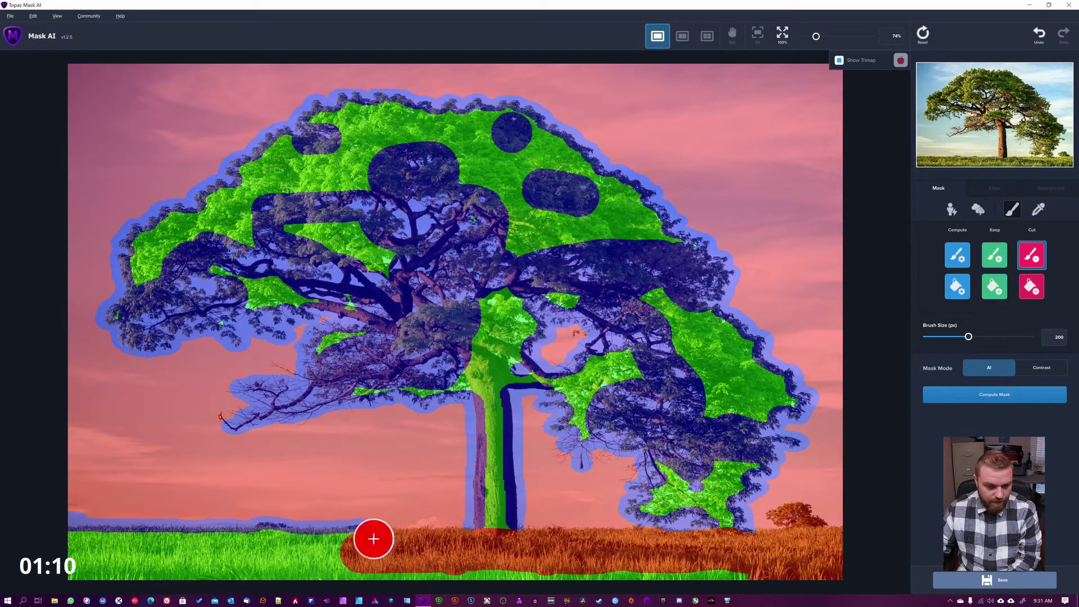
pyautogui.moveTo(374, 539)
pyautogui.mouseDown()
pyautogui.moveTo(106, 518)
pyautogui.moveTo(359, 564)
pyautogui.moveTo(73, 576)
pyautogui.moveTo(495, 593)
pyautogui.moveTo(427, 590)
pyautogui.moveTo(824, 573)
pyautogui.mouseUp()
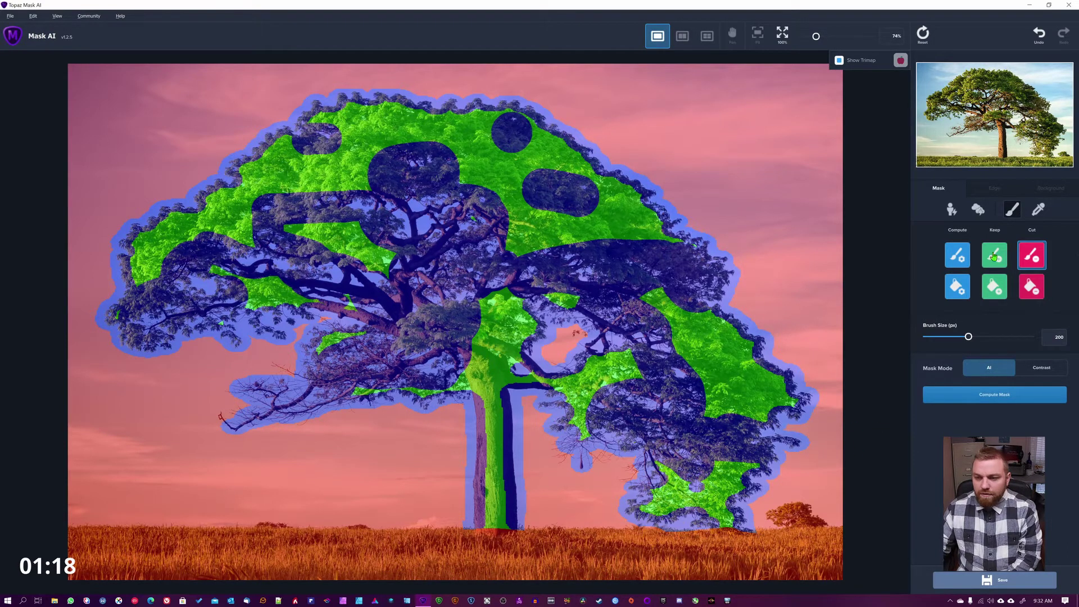
pyautogui.click(960, 260)
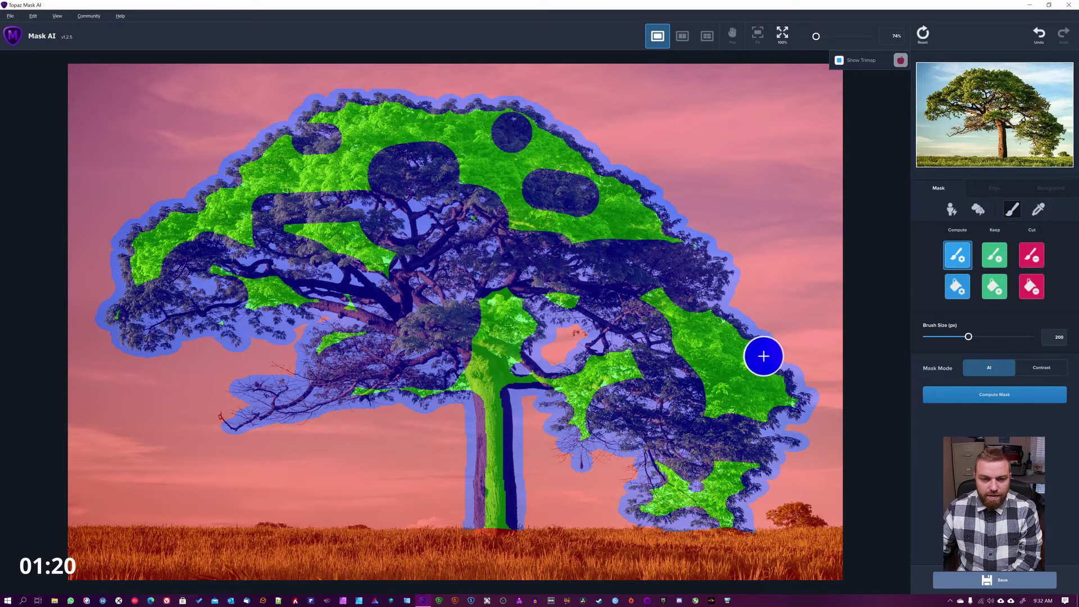
pyautogui.moveTo(511, 228)
pyautogui.mouseDown()
pyautogui.moveTo(536, 228)
pyautogui.moveTo(558, 243)
pyautogui.mouseUp()
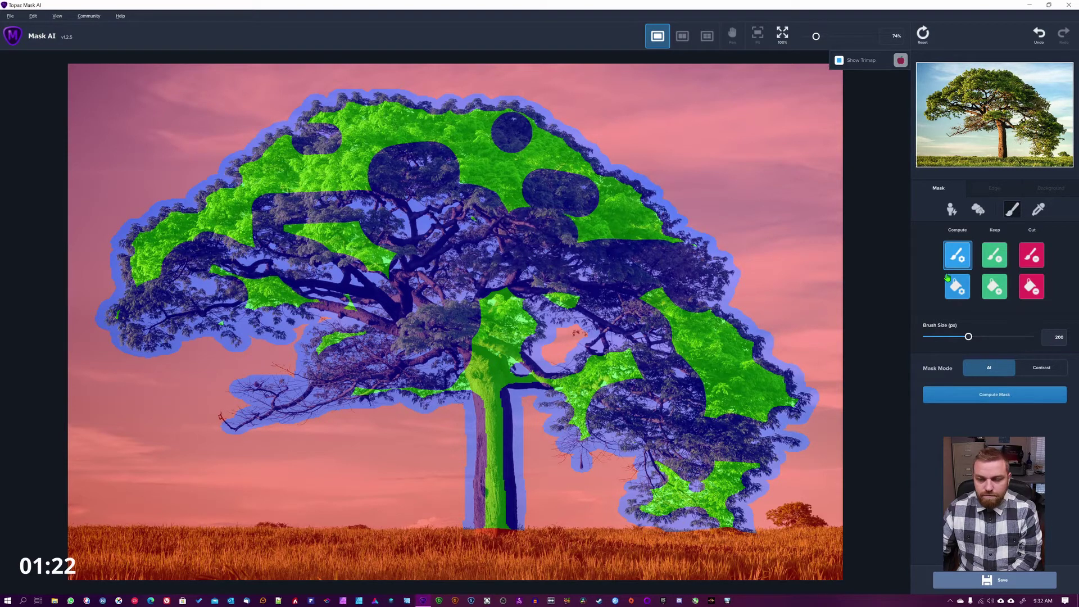
# Step: Compute the mask, zoom to 100% and mark the trunk edge for recomputing
pyautogui.click(993, 396)
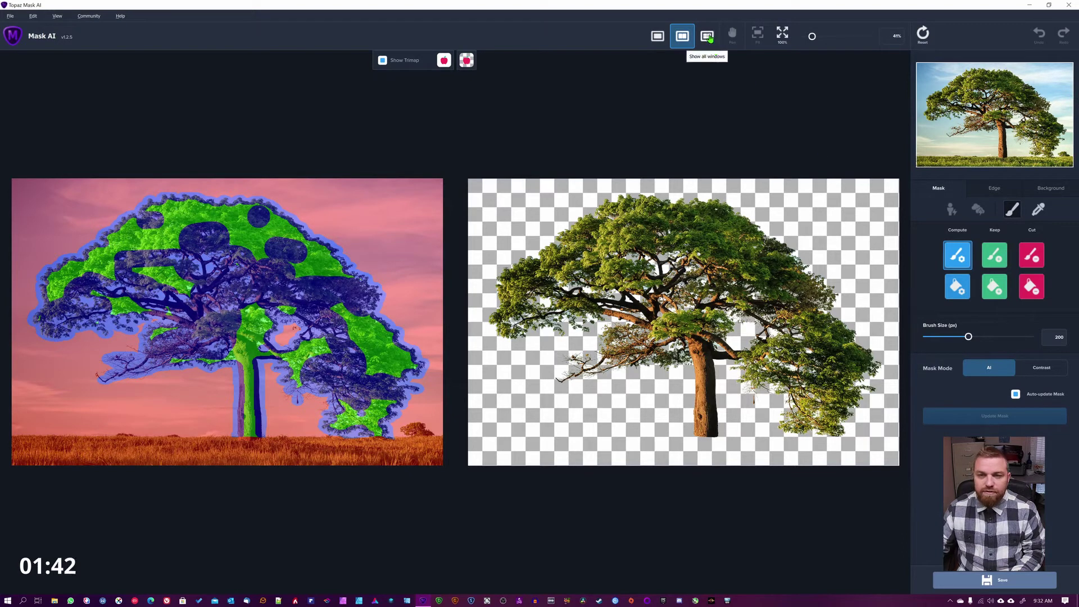
pyautogui.click(783, 34)
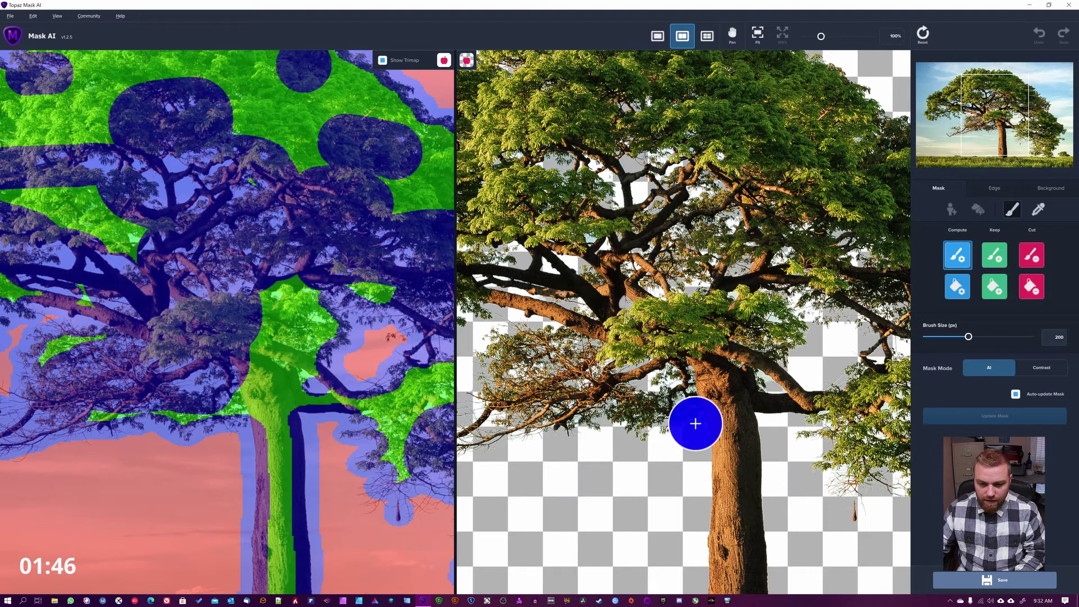
pyautogui.moveTo(694, 421)
pyautogui.mouseDown()
pyautogui.moveTo(681, 378)
pyautogui.moveTo(704, 364)
pyautogui.mouseUp()
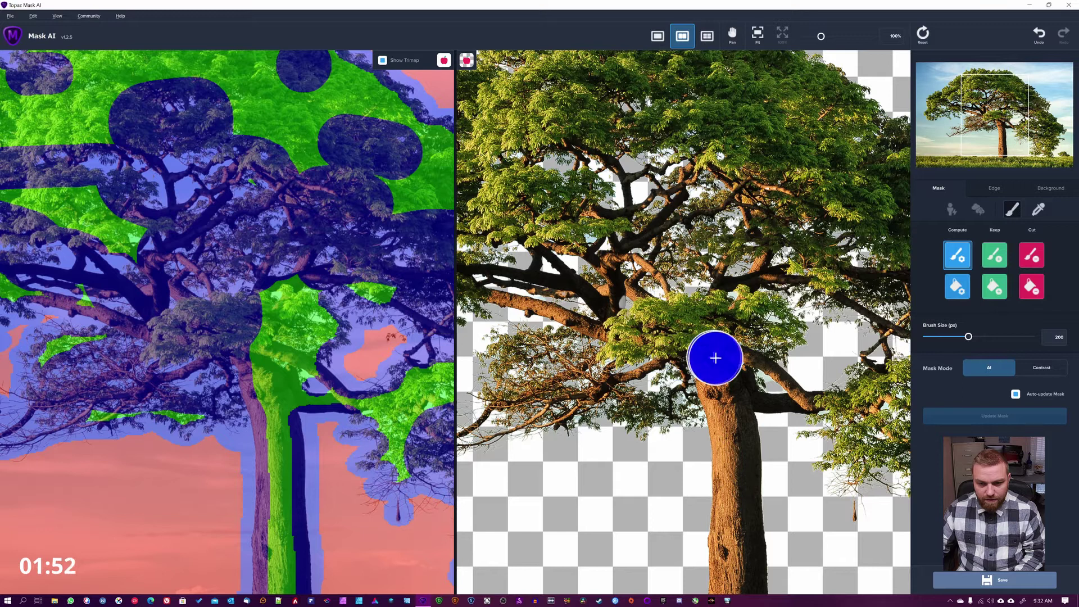
# Step: Pan across the tree and paint Compute strokes on the left branch and canopy edge
pyautogui.press('space')
pyautogui.moveTo(611, 300); pyautogui.dragTo(892, 323)
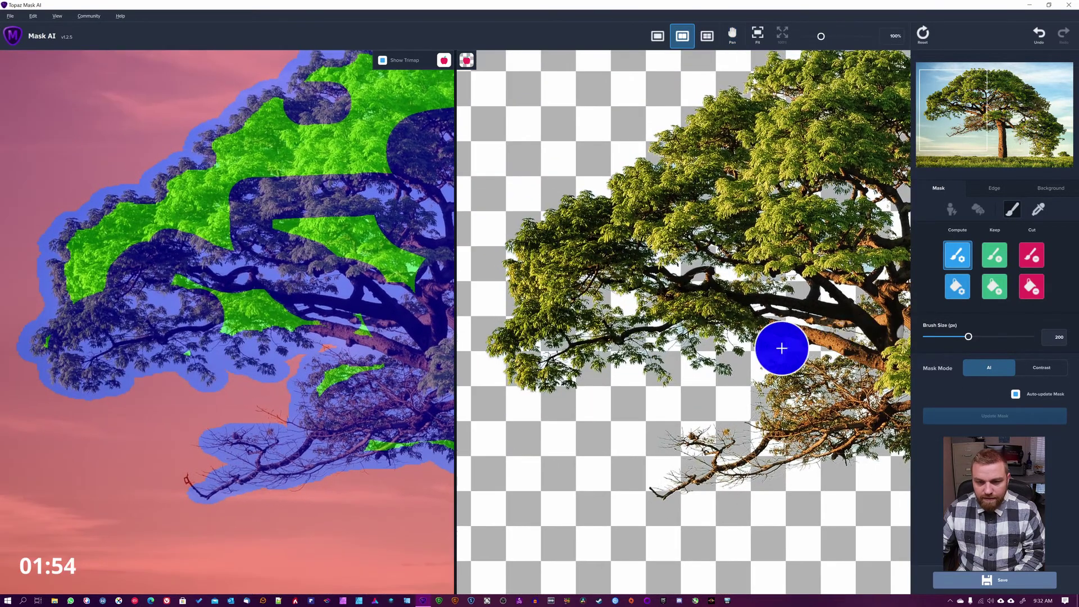
pyautogui.moveTo(792, 294)
pyautogui.mouseDown()
pyautogui.moveTo(687, 316)
pyautogui.moveTo(691, 342)
pyautogui.moveTo(638, 336)
pyautogui.moveTo(536, 353)
pyautogui.moveTo(616, 257)
pyautogui.moveTo(539, 278)
pyautogui.moveTo(567, 255)
pyautogui.moveTo(728, 224)
pyautogui.moveTo(694, 191)
pyautogui.moveTo(792, 180)
pyautogui.moveTo(821, 192)
pyautogui.moveTo(728, 259)
pyautogui.moveTo(619, 301)
pyautogui.mouseUp()
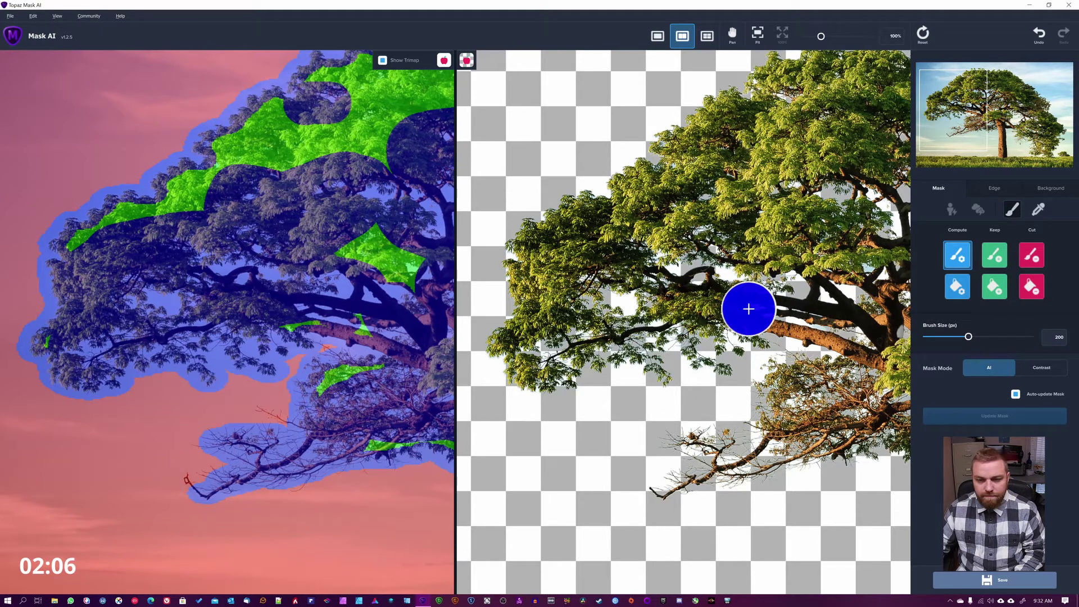
pyautogui.press('space')
pyautogui.moveTo(751, 309)
pyautogui.mouseDown()
pyautogui.moveTo(647, 360)
pyautogui.moveTo(563, 382)
pyautogui.mouseUp()
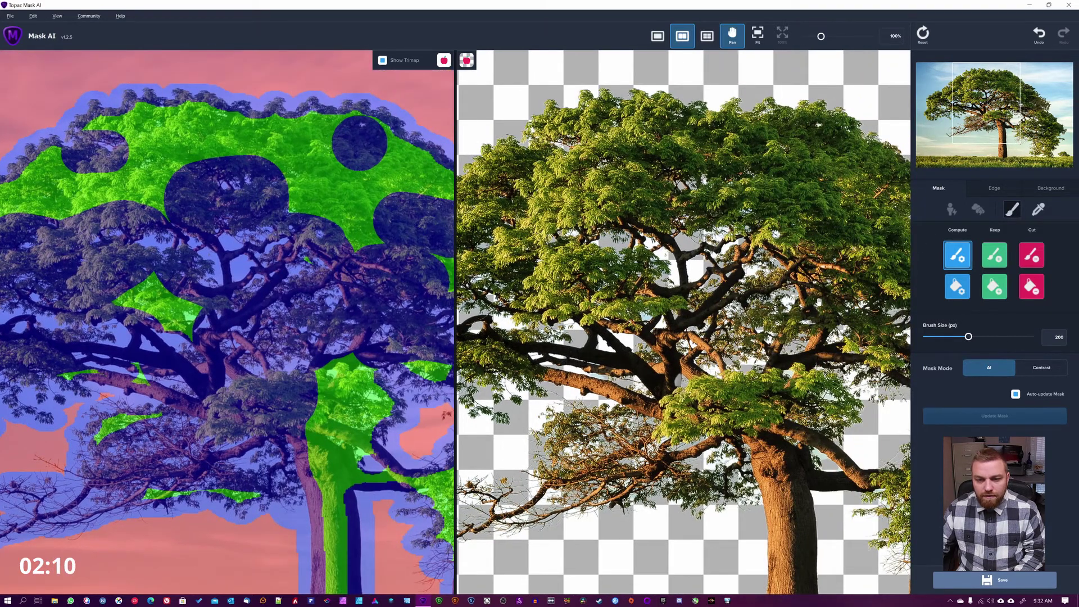
pyautogui.moveTo(829, 304)
pyautogui.mouseDown()
pyautogui.moveTo(734, 319)
pyautogui.moveTo(628, 305)
pyautogui.mouseUp()
pyautogui.moveTo(671, 221)
pyautogui.mouseDown()
pyautogui.moveTo(793, 347)
pyautogui.moveTo(704, 337)
pyautogui.mouseUp()
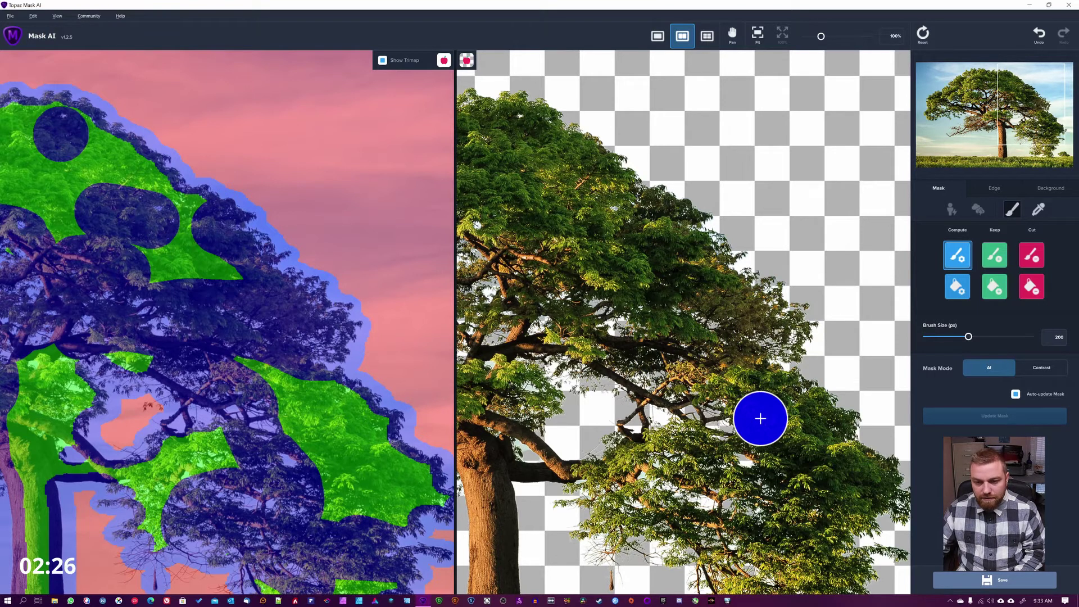
# Step: Mark the right-hand branches for recomputing and undo an unwanted upper-left foliage stroke
pyautogui.press('space')
pyautogui.moveTo(771, 472); pyautogui.dragTo(690, 327)
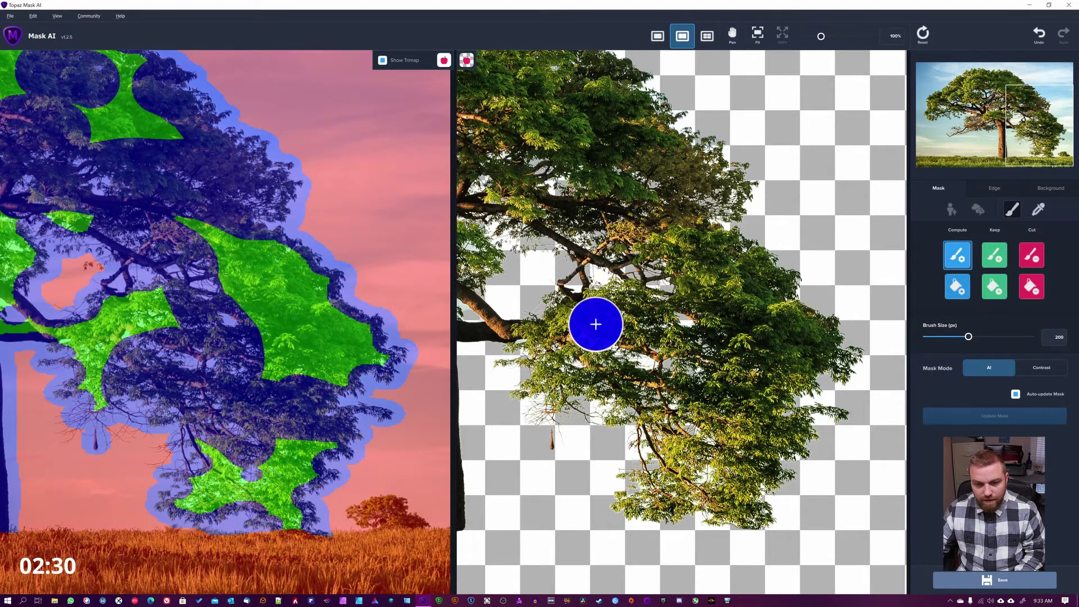
pyautogui.moveTo(595, 323)
pyautogui.mouseDown()
pyautogui.moveTo(573, 342)
pyautogui.moveTo(503, 340)
pyautogui.mouseUp()
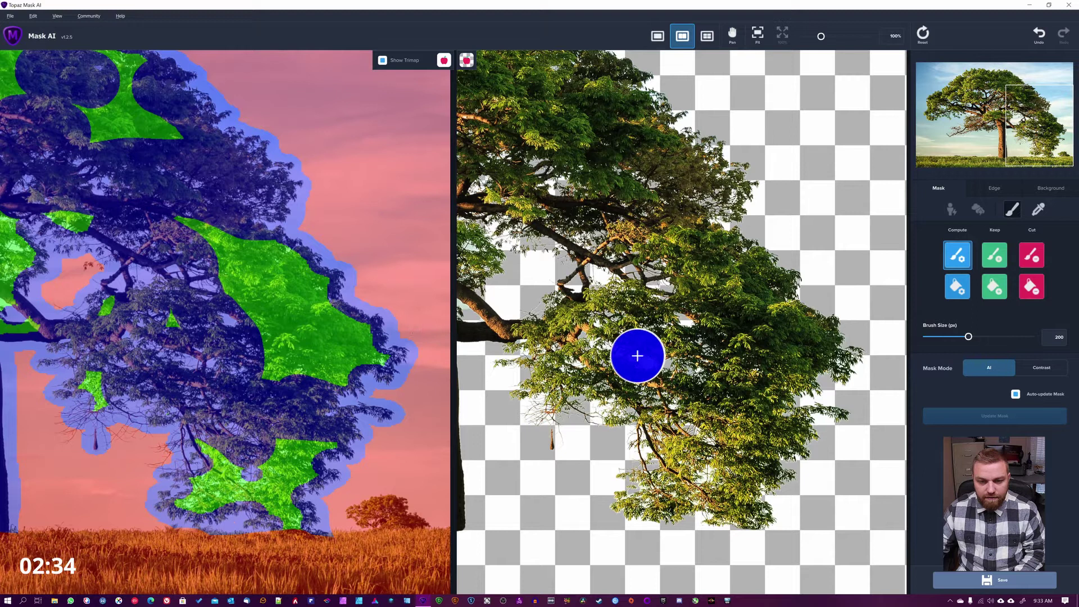
pyautogui.press('space')
pyautogui.moveTo(641, 357); pyautogui.dragTo(882, 371)
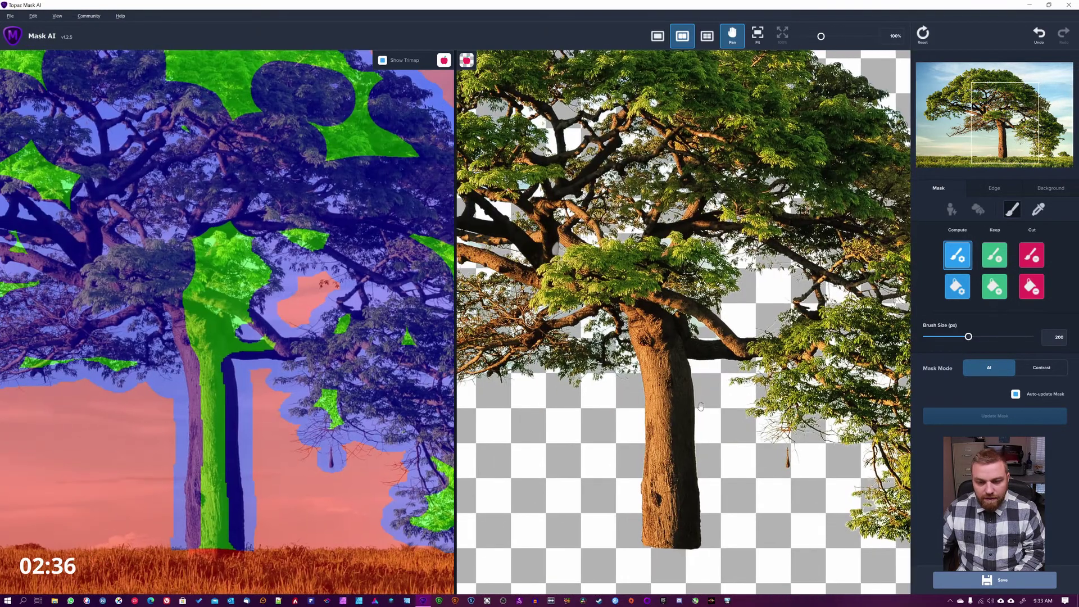
pyautogui.moveTo(674, 423)
pyautogui.mouseDown()
pyautogui.moveTo(695, 423)
pyautogui.moveTo(684, 442)
pyautogui.mouseUp()
pyautogui.moveTo(525, 217); pyautogui.dragTo(486, 163)
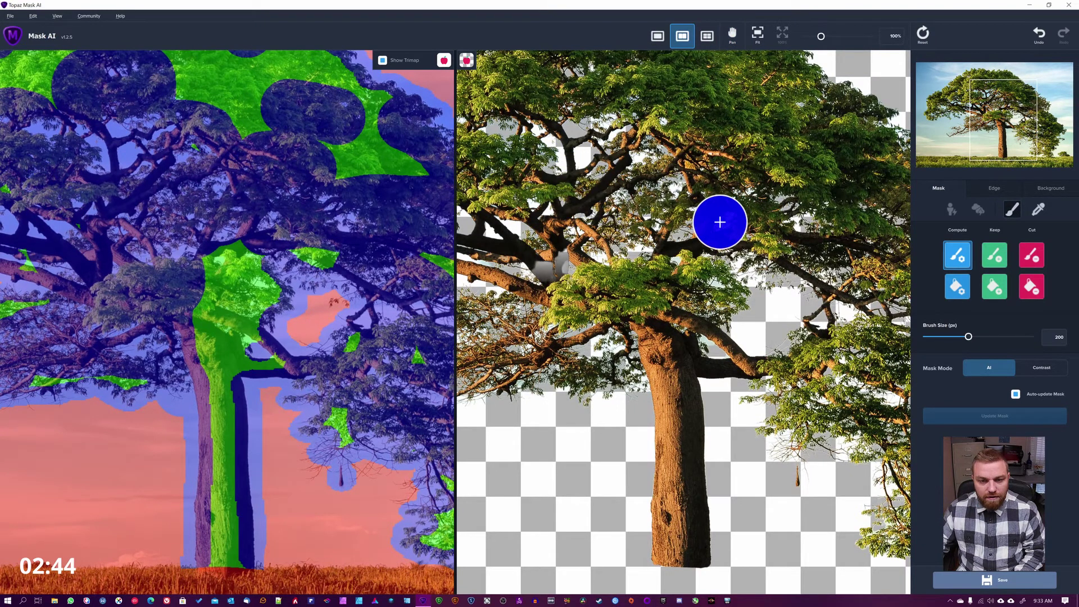
pyautogui.hotkey('ctrl', 'z')
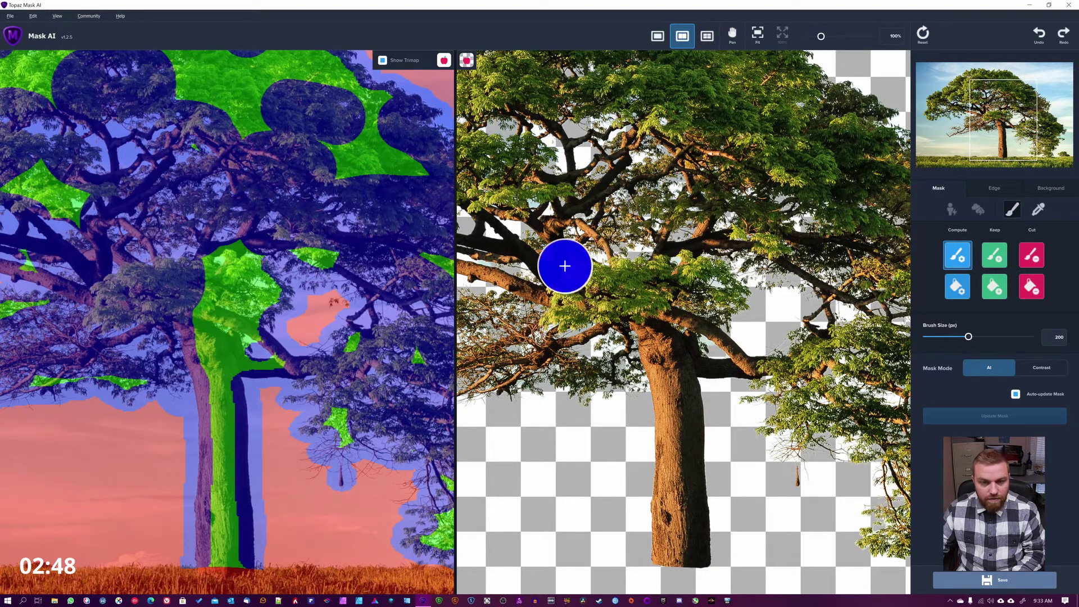
# Step: Recompute the upper foliage with a 100 px brush, discarding one branch stroke, then pick the Keep brush
pyautogui.press('[')
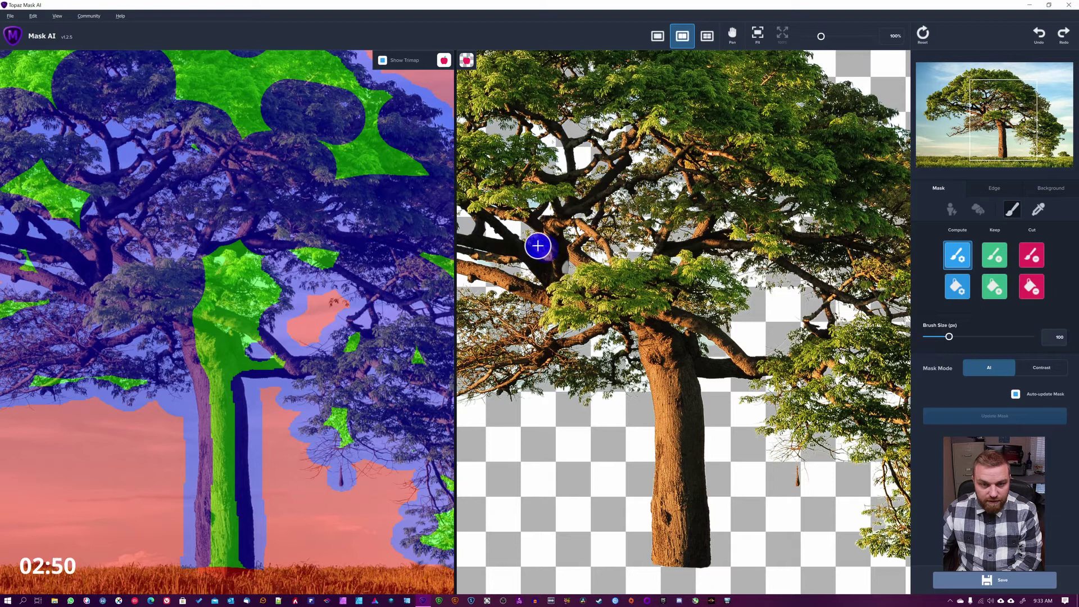
pyautogui.moveTo(538, 246); pyautogui.dragTo(503, 222)
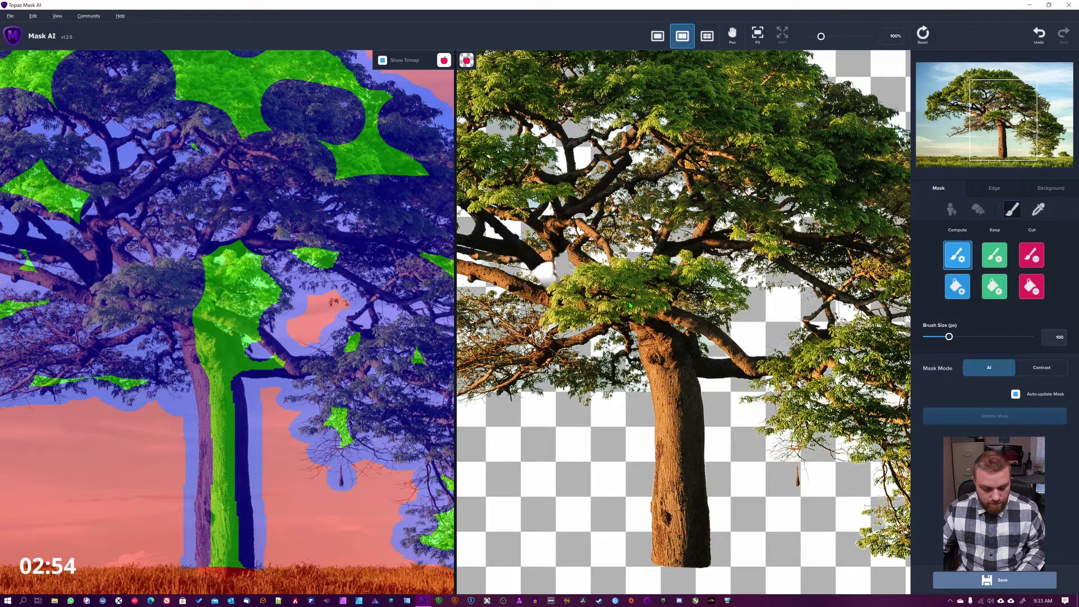
pyautogui.hotkey('ctrl', 'z')
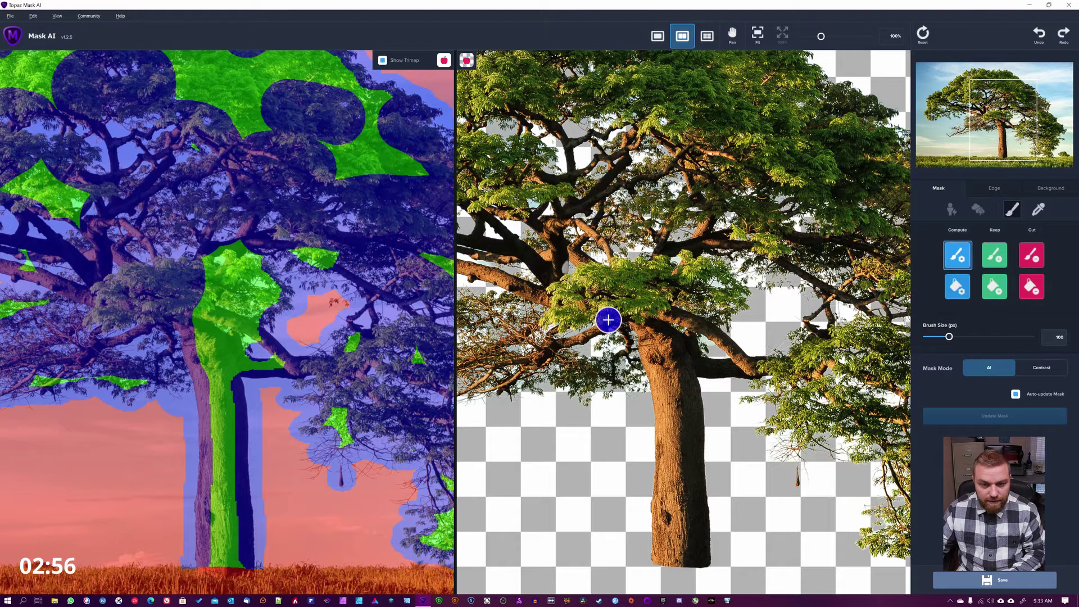
pyautogui.press('space')
pyautogui.moveTo(609, 318); pyautogui.dragTo(720, 364)
pyautogui.moveTo(638, 248)
pyautogui.mouseDown()
pyautogui.moveTo(607, 228)
pyautogui.moveTo(599, 204)
pyautogui.moveTo(639, 196)
pyautogui.moveTo(613, 178)
pyautogui.moveTo(655, 215)
pyautogui.mouseUp()
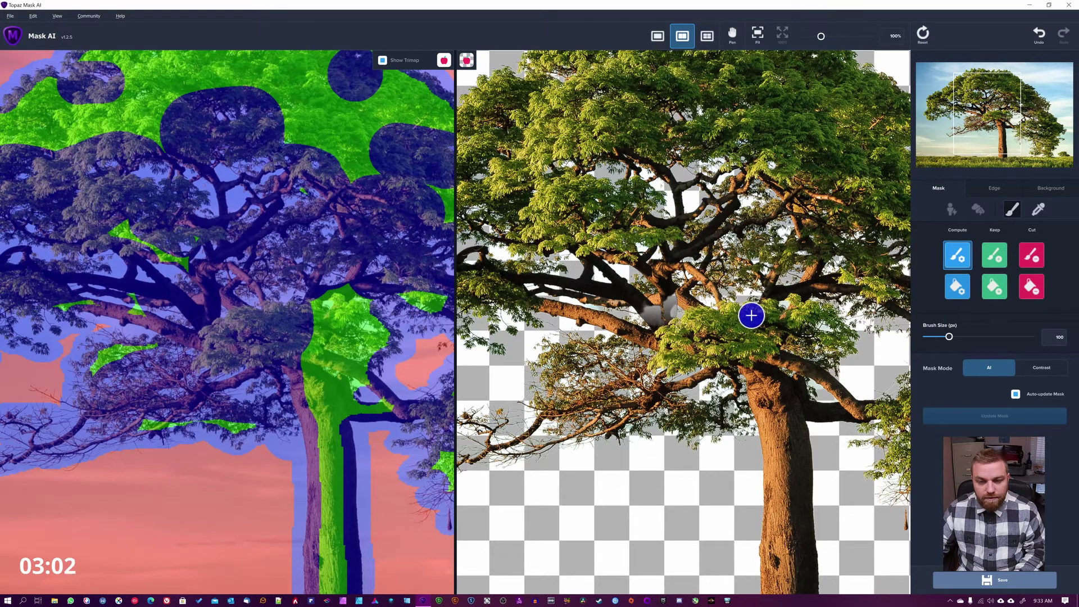
pyautogui.click(994, 254)
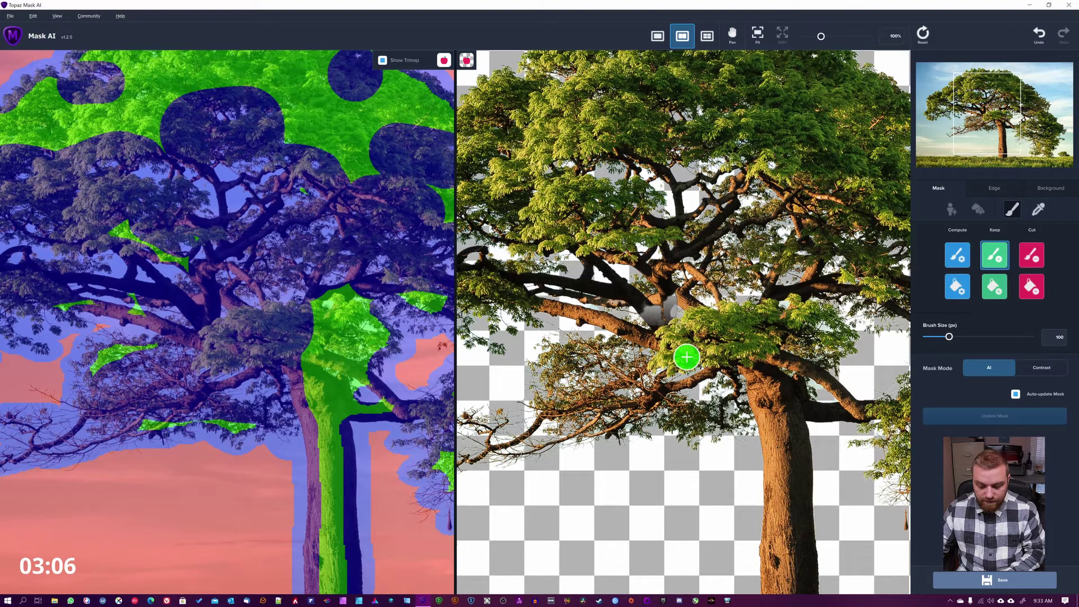
# Step: Paint 50 px Keep strokes along the thin branch left of the trunk, then pan left
pyautogui.press('[')
pyautogui.press('[')
pyautogui.press('[')
pyautogui.press('[')
pyautogui.press('[')
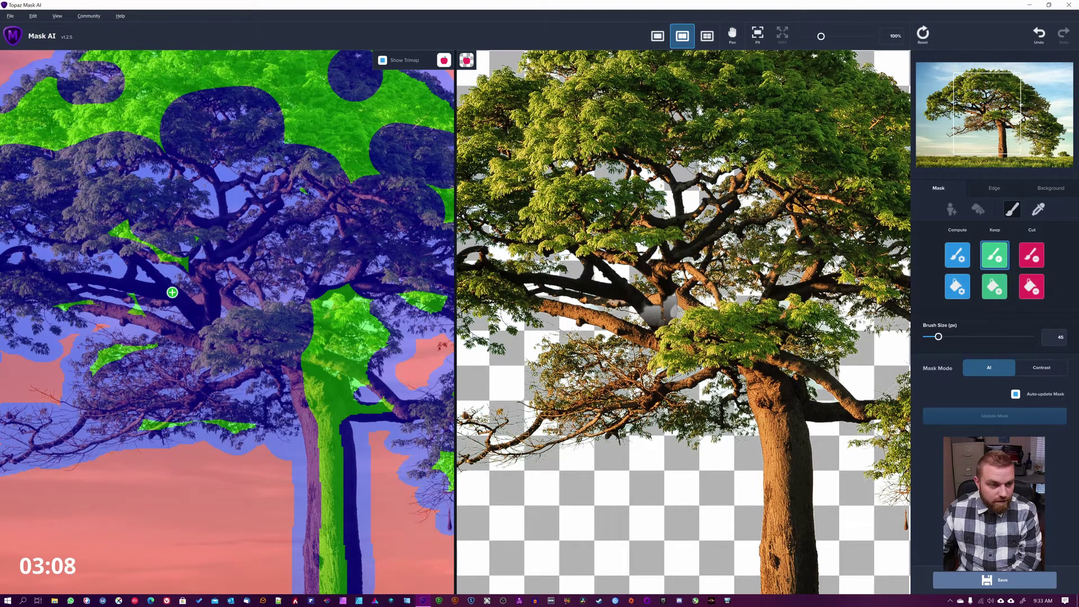
pyautogui.moveTo(172, 292); pyautogui.dragTo(197, 321)
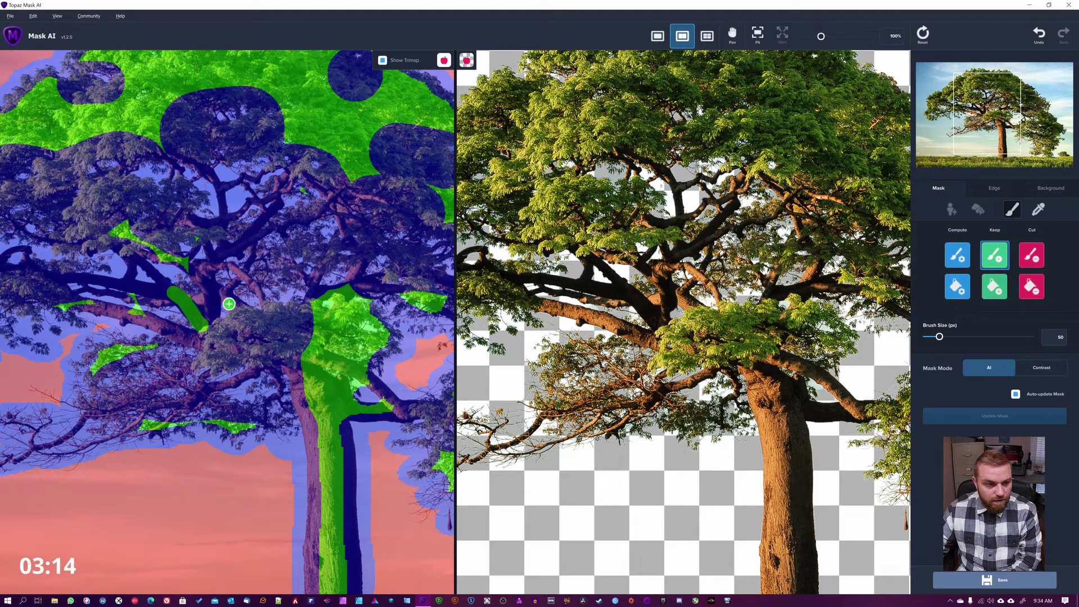
pyautogui.moveTo(228, 304)
pyautogui.mouseDown()
pyautogui.moveTo(218, 293)
pyautogui.moveTo(243, 311)
pyautogui.mouseUp()
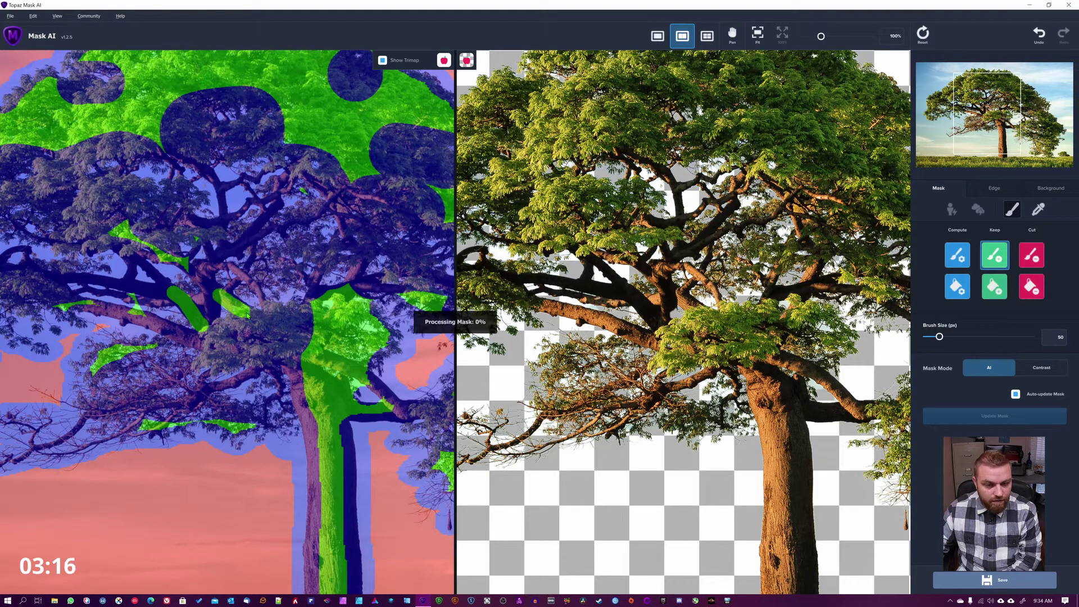
pyautogui.moveTo(594, 306); pyautogui.dragTo(674, 323)
# Step: Fit the image in view and set the preview background to a solid black colour
pyautogui.click(758, 34)
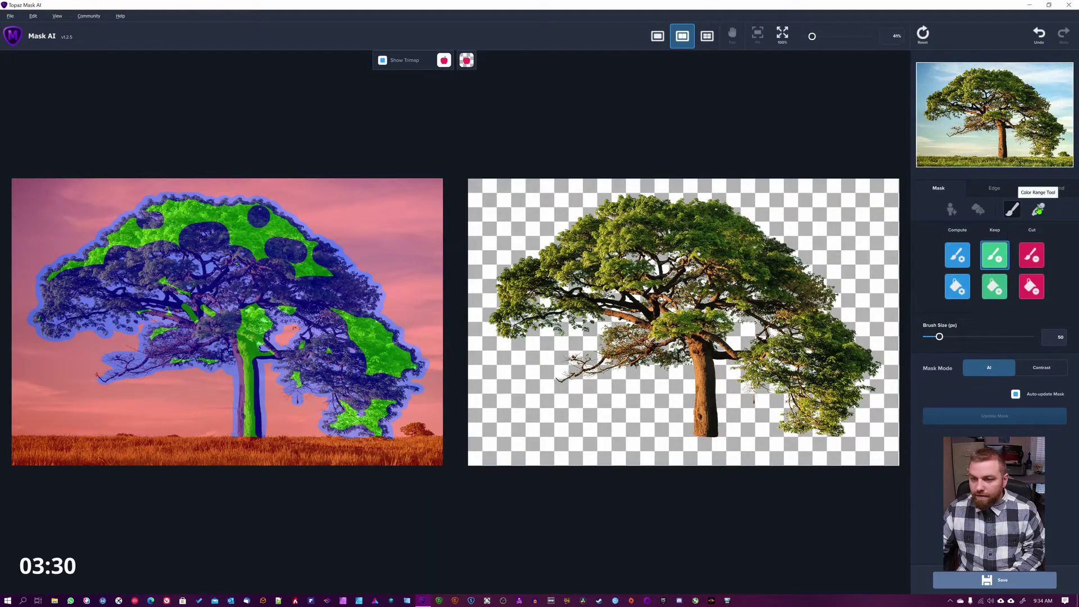
pyautogui.click(1045, 191)
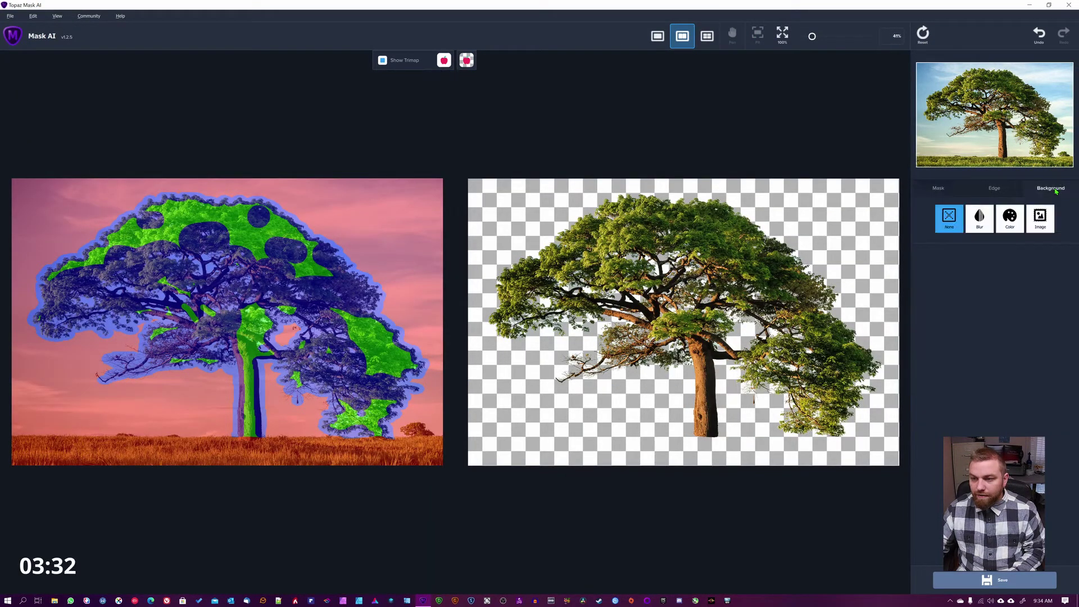
pyautogui.click(1010, 221)
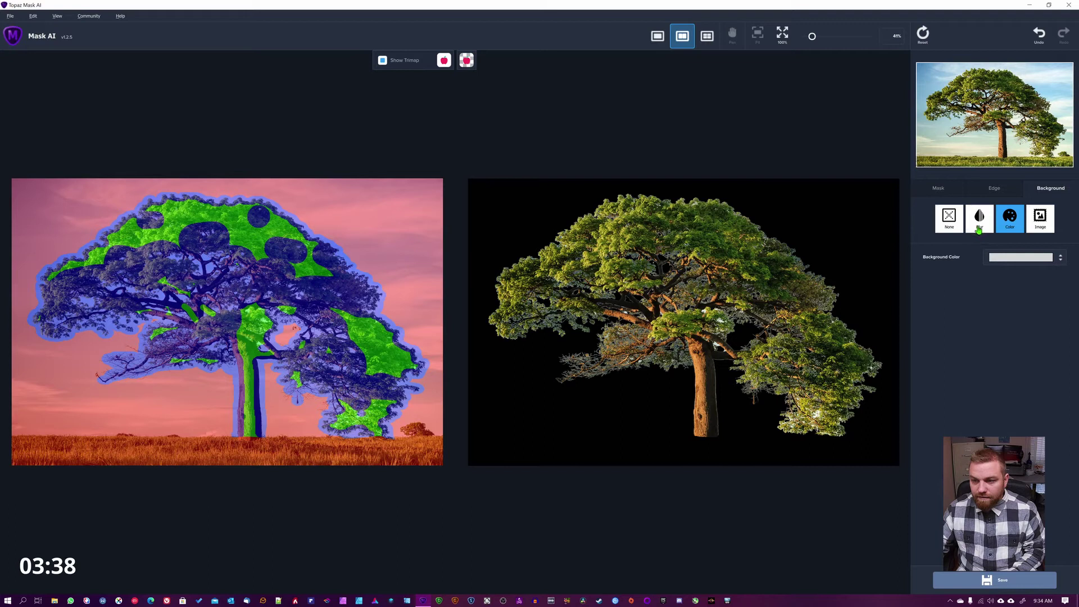
pyautogui.click(939, 188)
# Step: Recompute the trunk fork with the Compute brush enlarged to 80 px
pyautogui.press('b')
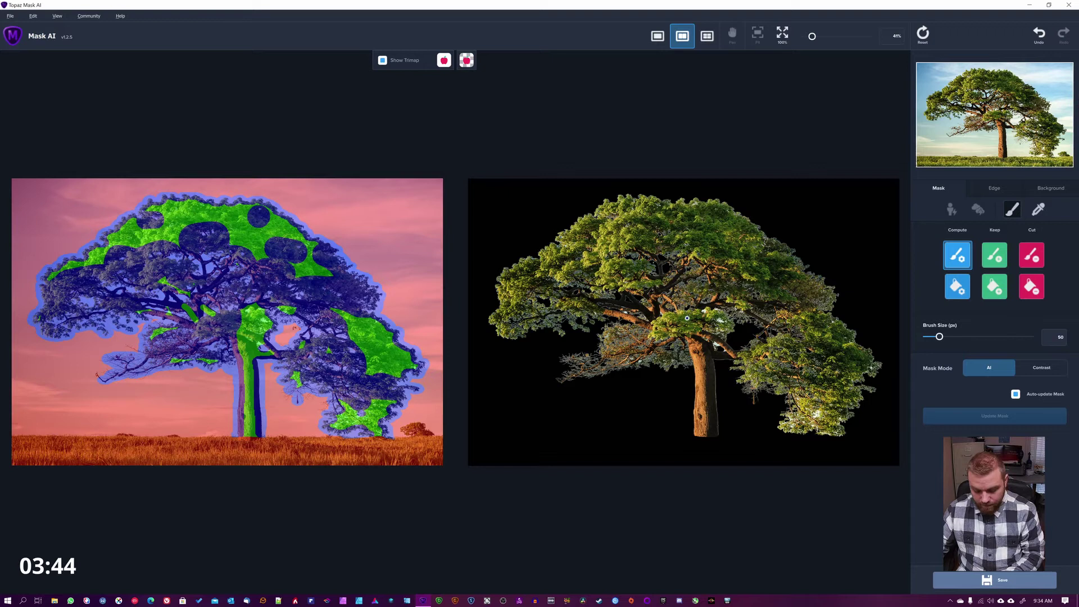
pyautogui.press(']')
pyautogui.press(']')
pyautogui.press(']')
pyautogui.moveTo(702, 311); pyautogui.dragTo(728, 336)
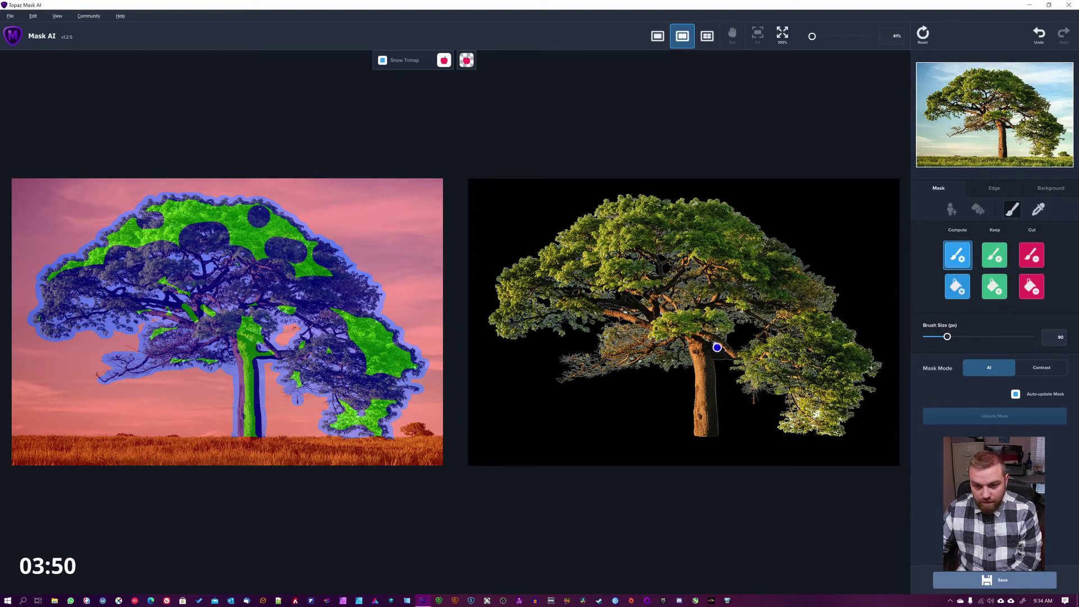
# Step: Recompute near the trunk, the lower-right foliage at 150 px and the middle branches at 100 px
pyautogui.click(713, 342)
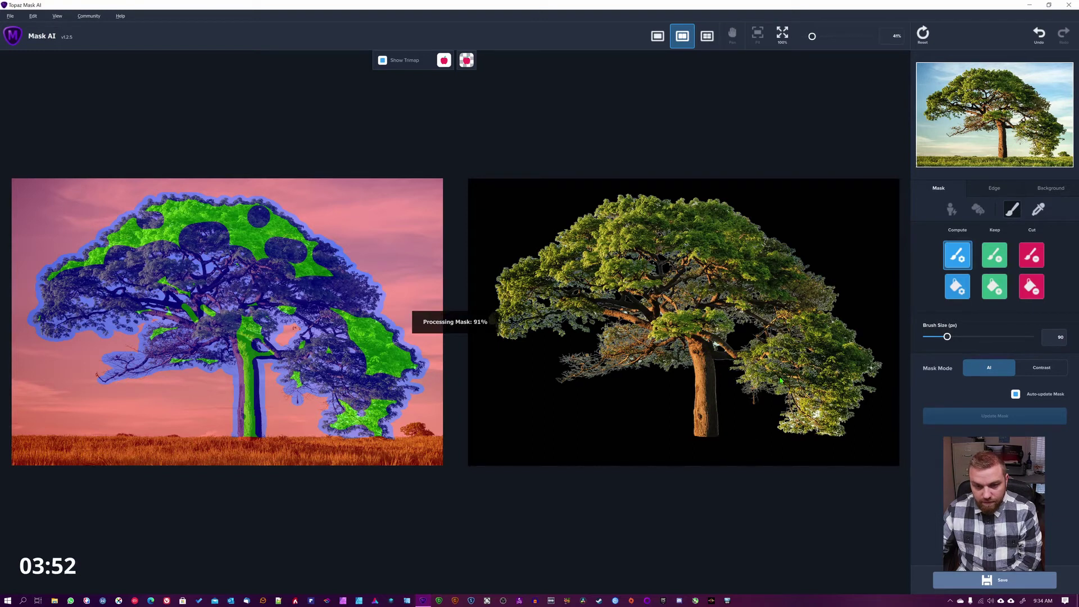
pyautogui.press(']')
pyautogui.press(']')
pyautogui.press(']')
pyautogui.press(']')
pyautogui.press(']')
pyautogui.press(']')
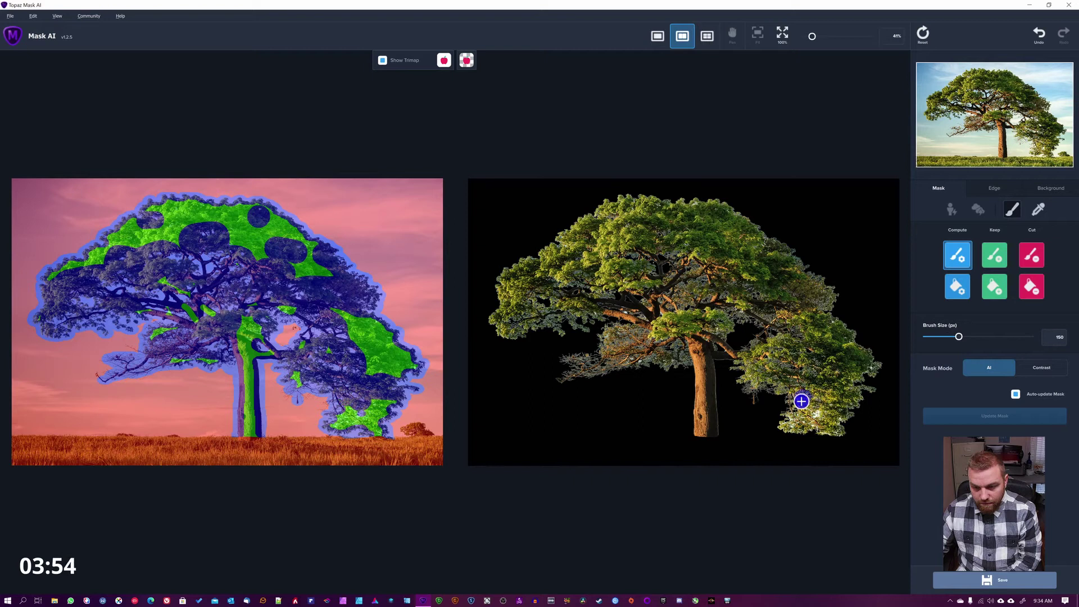
pyautogui.moveTo(802, 401)
pyautogui.mouseDown()
pyautogui.moveTo(799, 421)
pyautogui.moveTo(827, 423)
pyautogui.moveTo(838, 411)
pyautogui.mouseUp()
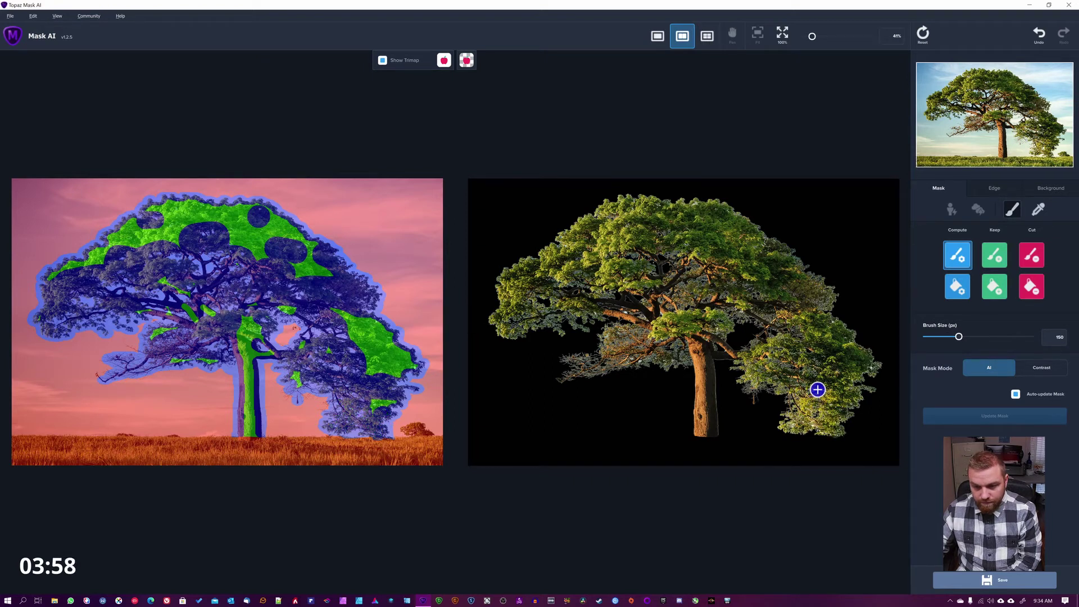
pyautogui.press('[')
pyautogui.press('[')
pyautogui.press('[')
pyautogui.press('[')
pyautogui.press('[')
pyautogui.press('[')
pyautogui.press('[')
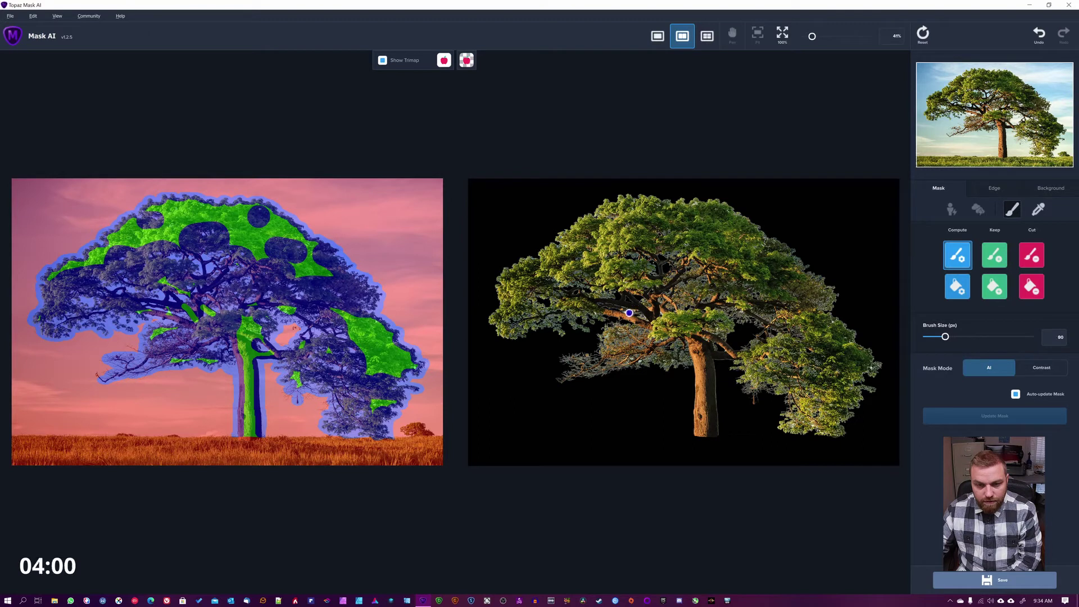
pyautogui.moveTo(628, 312); pyautogui.dragTo(713, 340)
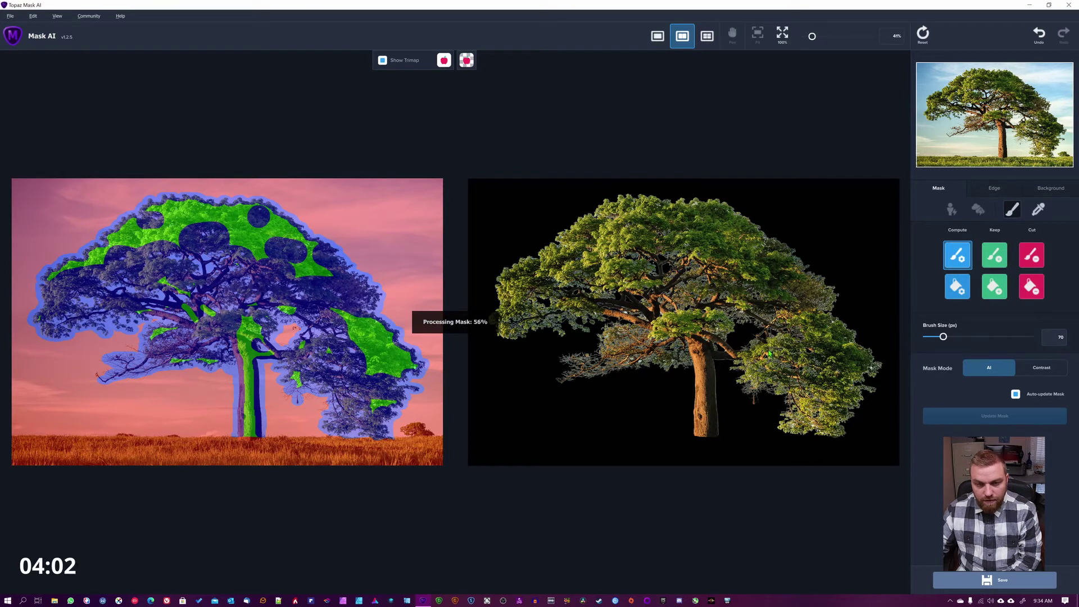
# Step: Recompute the lower-right foliage gaps, upper-left foliage, and the canopy top at 175 px
pyautogui.press(']')
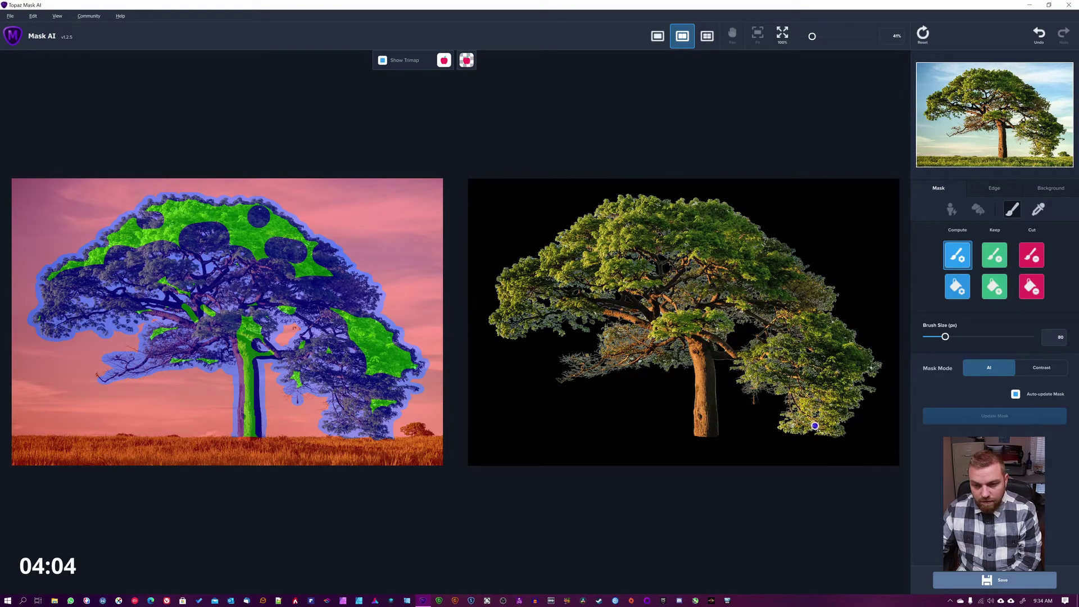
pyautogui.moveTo(821, 427); pyautogui.dragTo(798, 418)
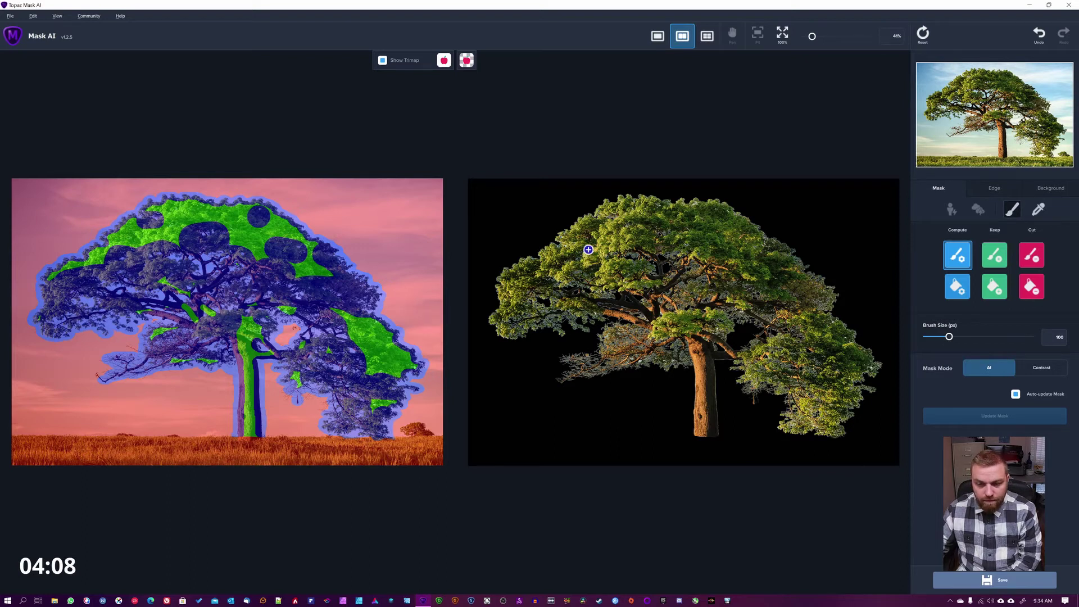
pyautogui.click(561, 242)
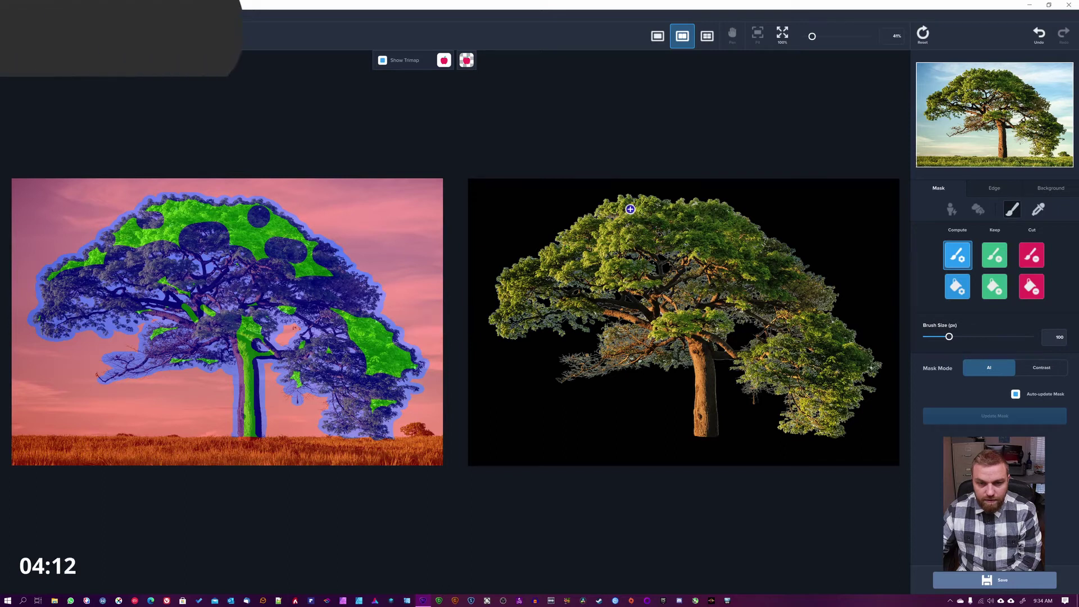
pyautogui.press(']')
pyautogui.press(']')
pyautogui.press(']')
pyautogui.moveTo(610, 214)
pyautogui.mouseDown()
pyautogui.moveTo(627, 200)
pyautogui.moveTo(653, 208)
pyautogui.moveTo(640, 218)
pyautogui.moveTo(671, 226)
pyautogui.moveTo(695, 207)
pyautogui.moveTo(719, 213)
pyautogui.moveTo(779, 250)
pyautogui.mouseUp()
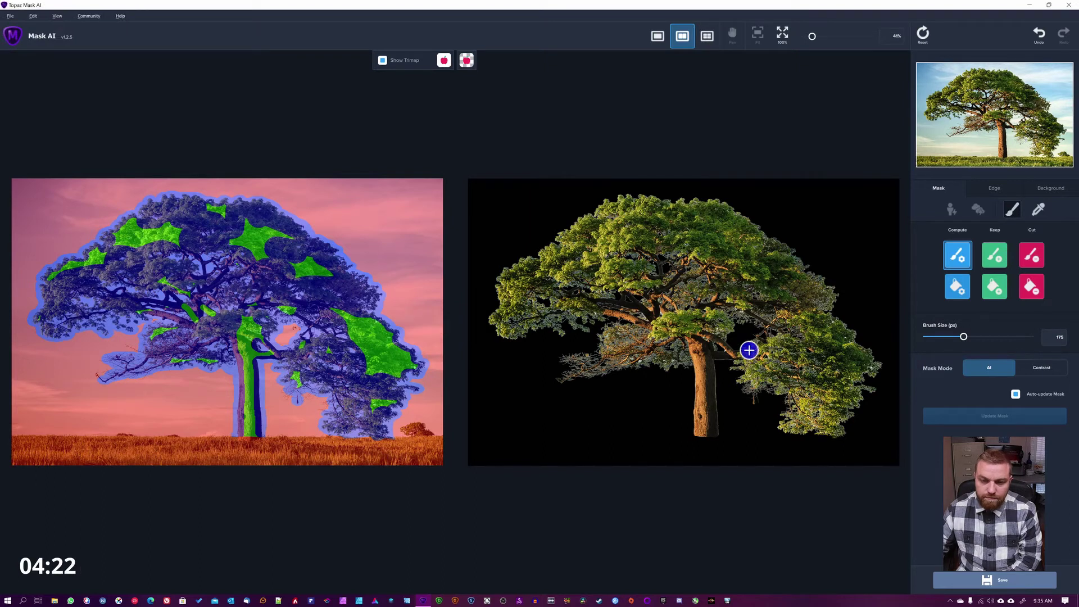
# Step: Recompute the right edge, then at 100 px the trunk-to-foliage gap and lower-left branches
pyautogui.moveTo(871, 366); pyautogui.dragTo(859, 385)
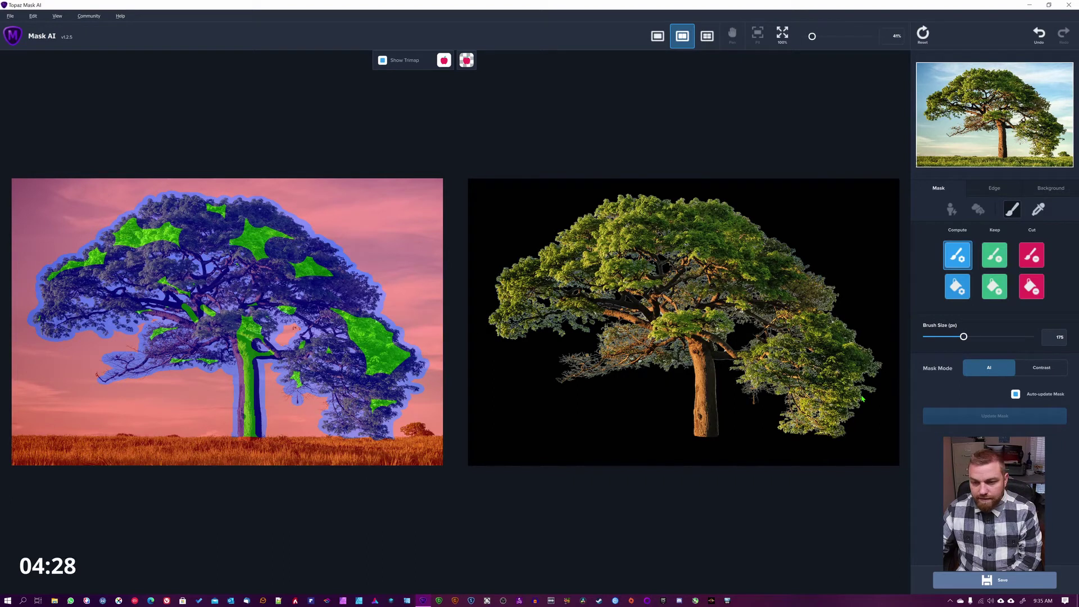
pyautogui.press('[')
pyautogui.press('[')
pyautogui.press('[')
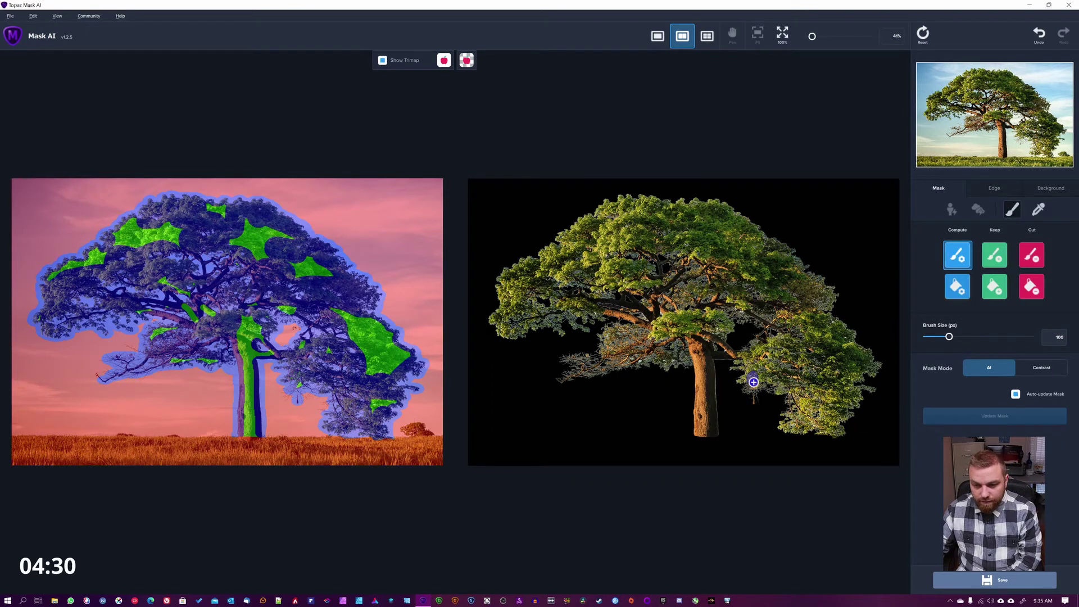
pyautogui.moveTo(754, 382); pyautogui.dragTo(785, 384)
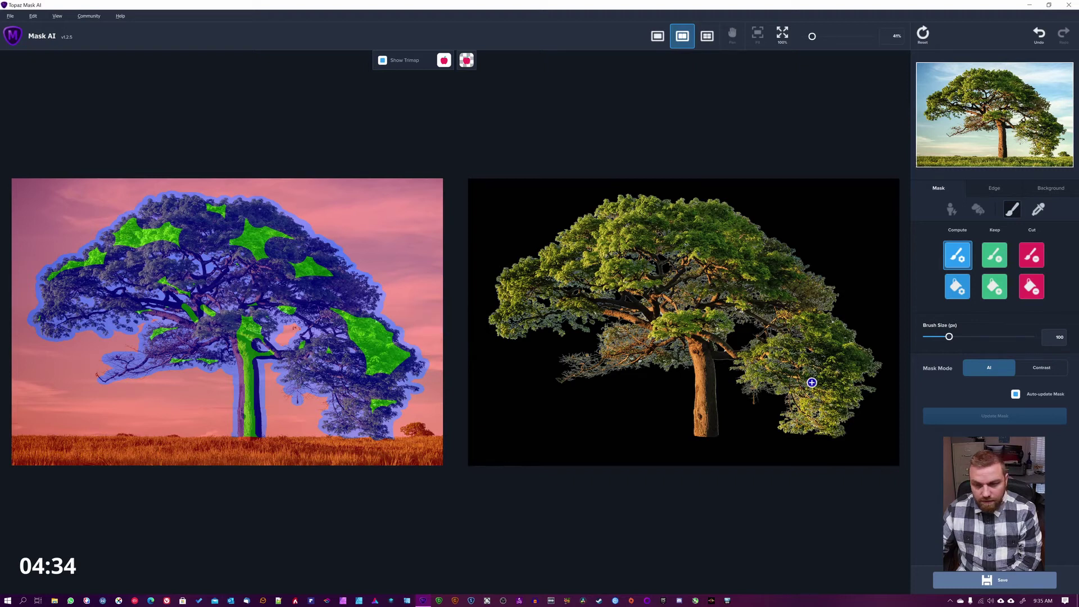
pyautogui.moveTo(680, 362)
pyautogui.mouseDown()
pyautogui.moveTo(630, 361)
pyautogui.moveTo(607, 341)
pyautogui.mouseUp()
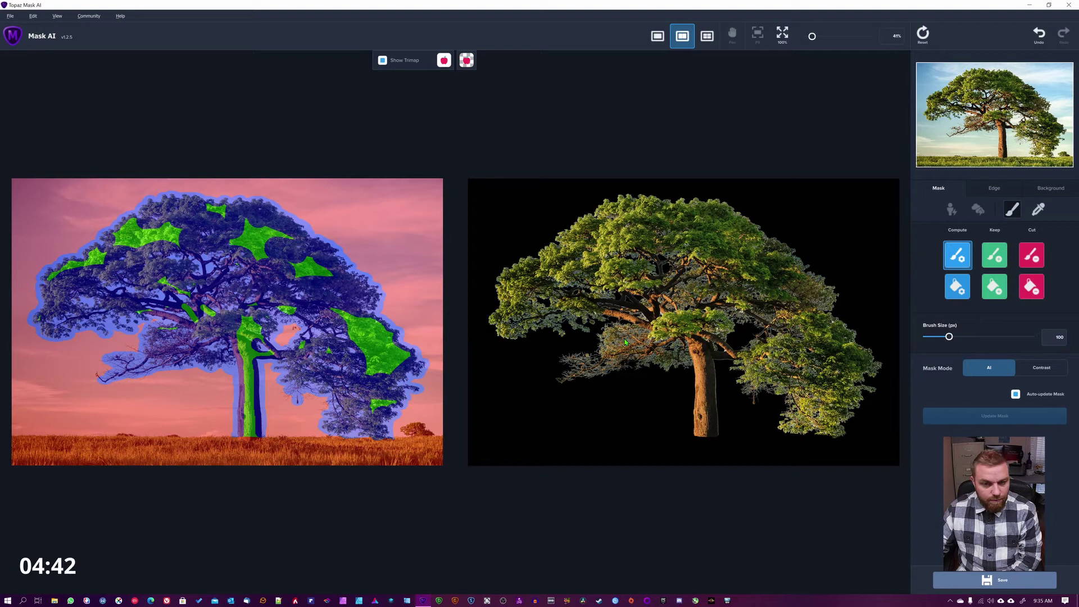
pyautogui.press('[')
pyautogui.press('[')
pyautogui.press('[')
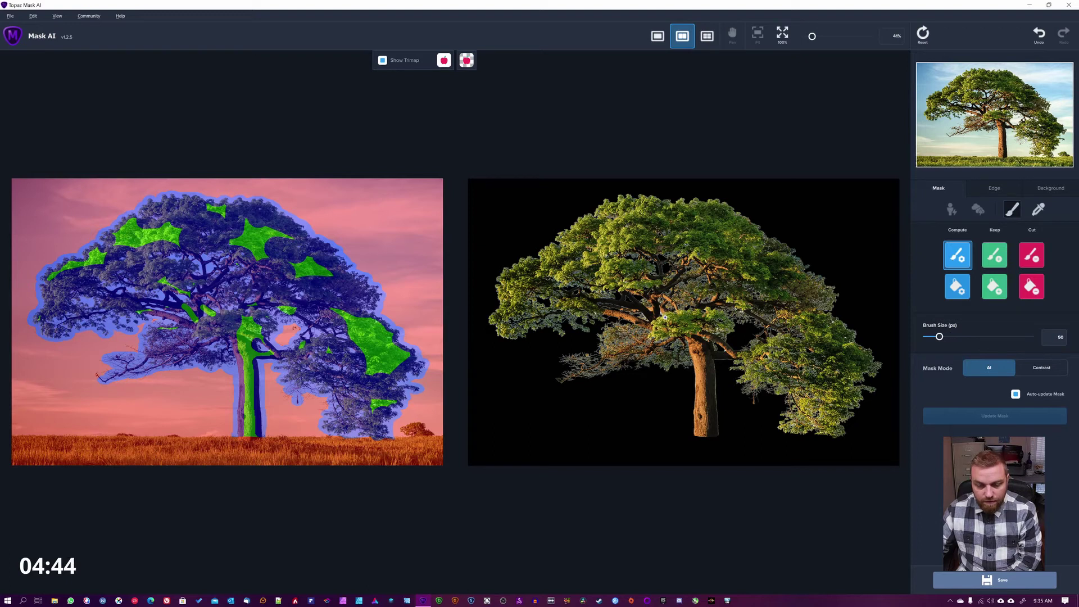
# Step: At 100% zoom with a smaller brush, recompute the mask on several branch spots
pyautogui.click(782, 34)
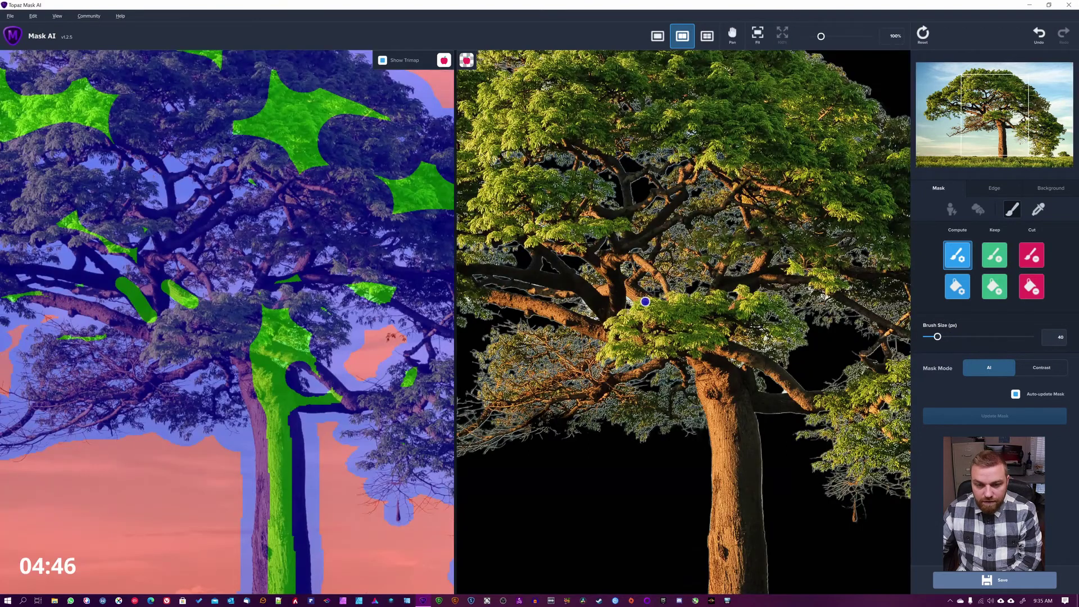
pyautogui.press('[')
pyautogui.press('[')
pyautogui.press('[')
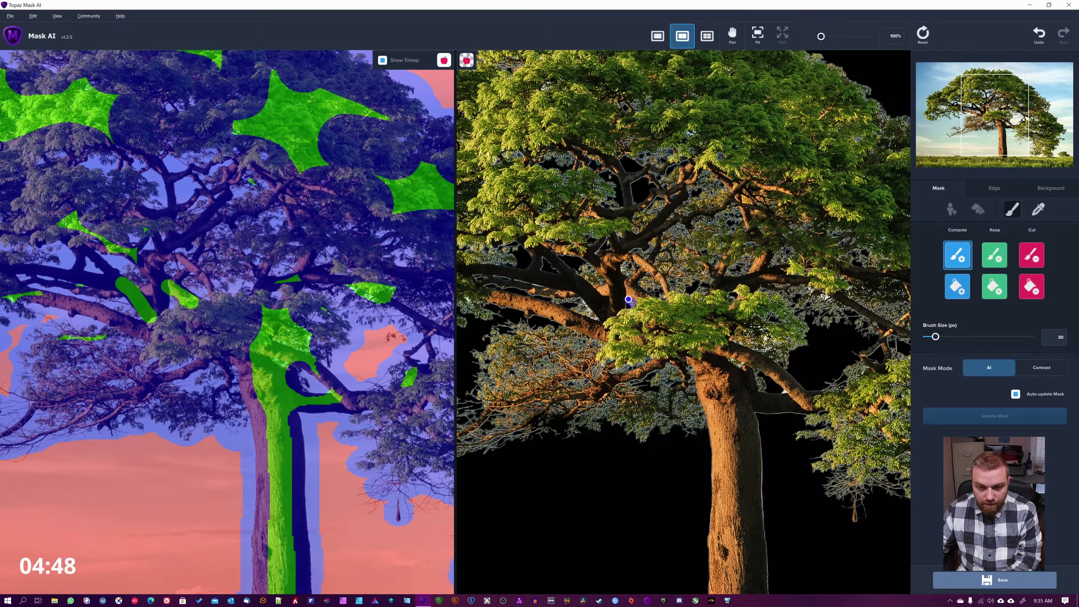
pyautogui.click(628, 299)
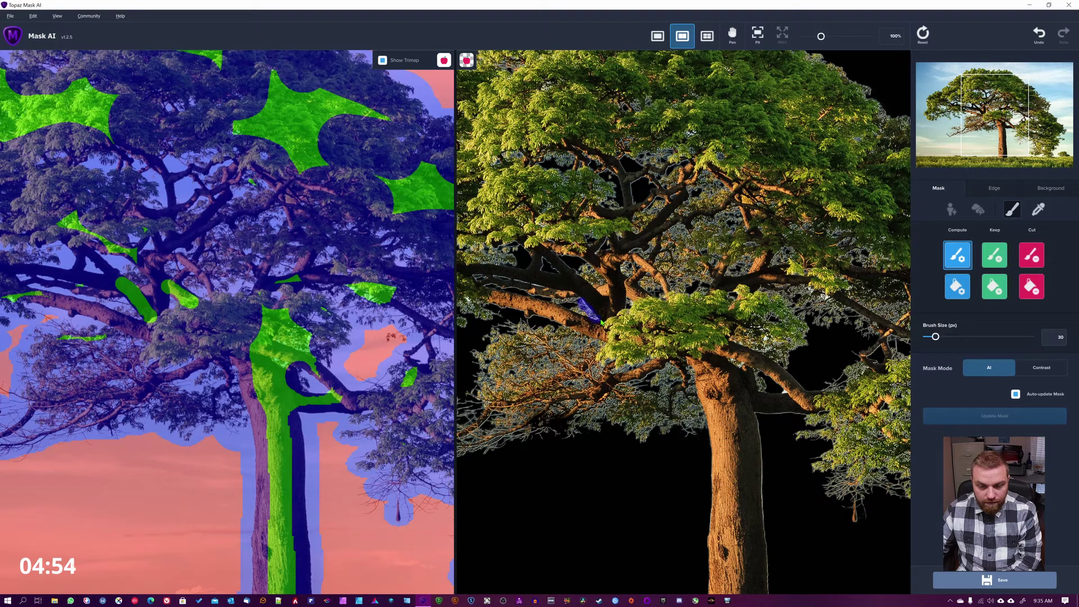
pyautogui.moveTo(600, 322); pyautogui.dragTo(602, 323)
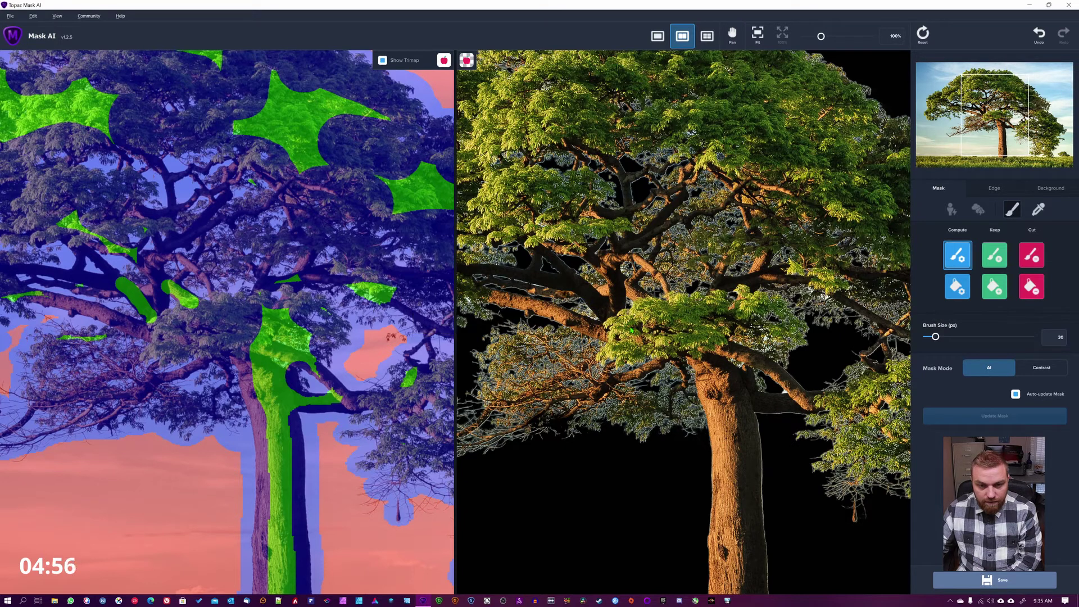
pyautogui.click(630, 304)
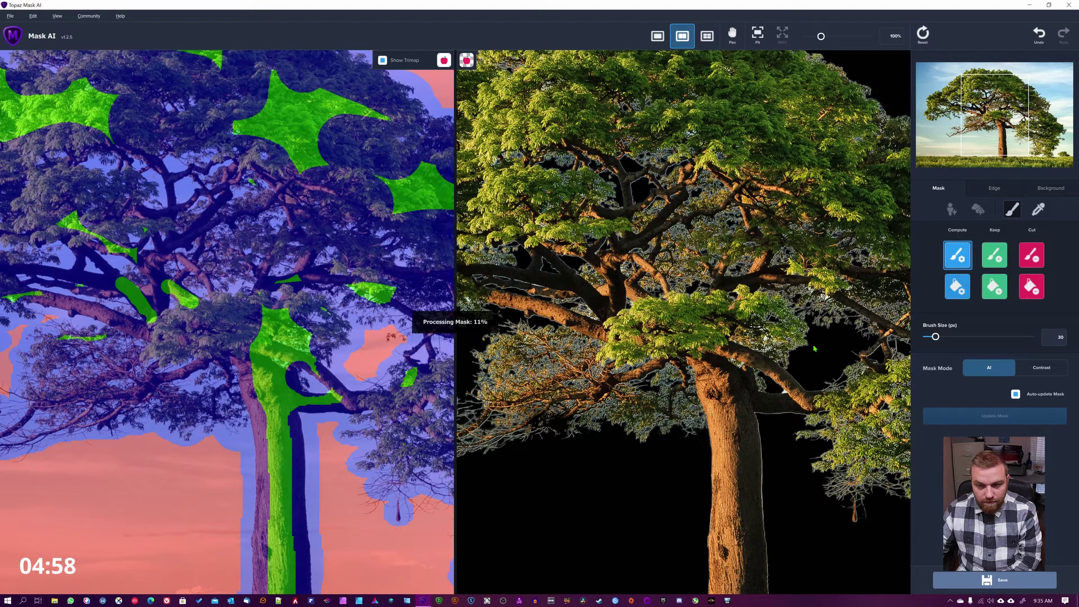
# Step: With a larger brush, recompute foliage spots and the branch and junction above the trunk
pyautogui.press(']')
pyautogui.press(']')
pyautogui.press(']')
pyautogui.click(824, 297)
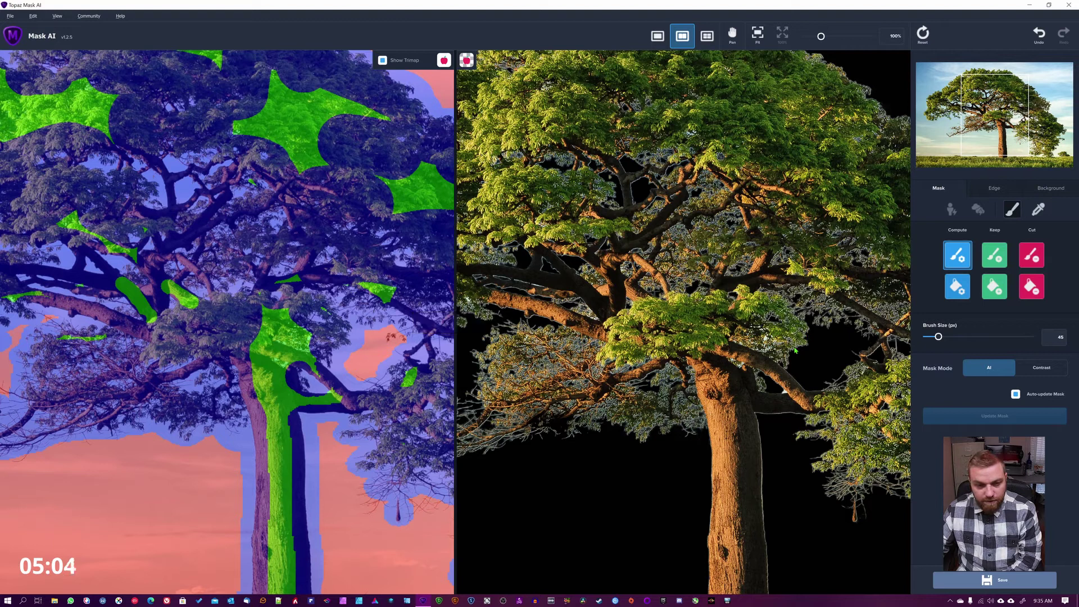
pyautogui.press(']')
pyautogui.press(']')
pyautogui.press(']')
pyautogui.moveTo(779, 346)
pyautogui.mouseDown()
pyautogui.moveTo(744, 335)
pyautogui.moveTo(776, 345)
pyautogui.moveTo(758, 328)
pyautogui.mouseUp()
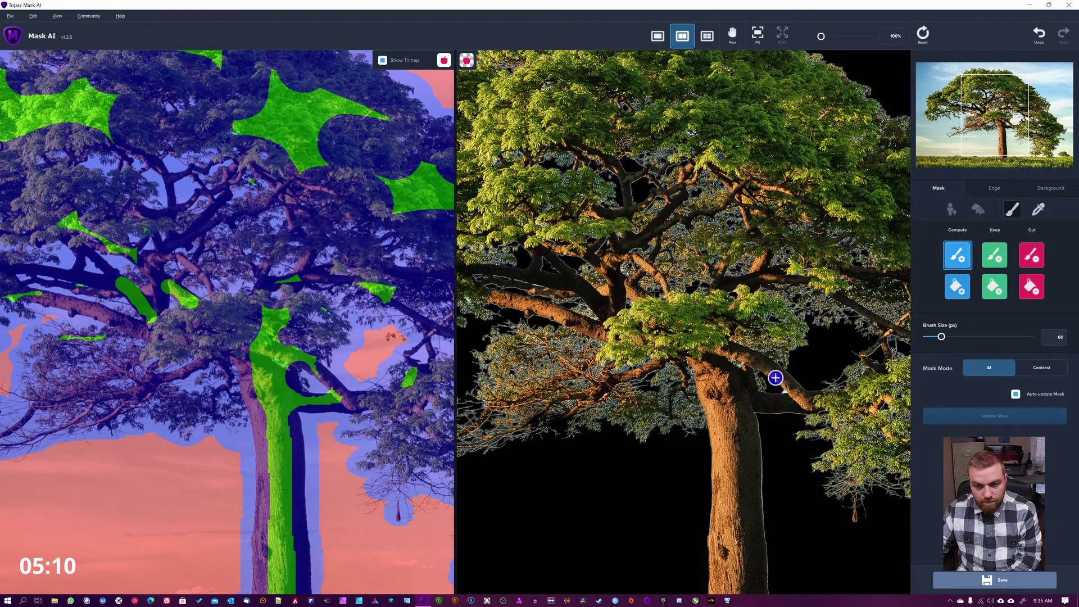
pyautogui.press('[')
pyautogui.press('[')
pyautogui.press('[')
pyautogui.click(785, 391)
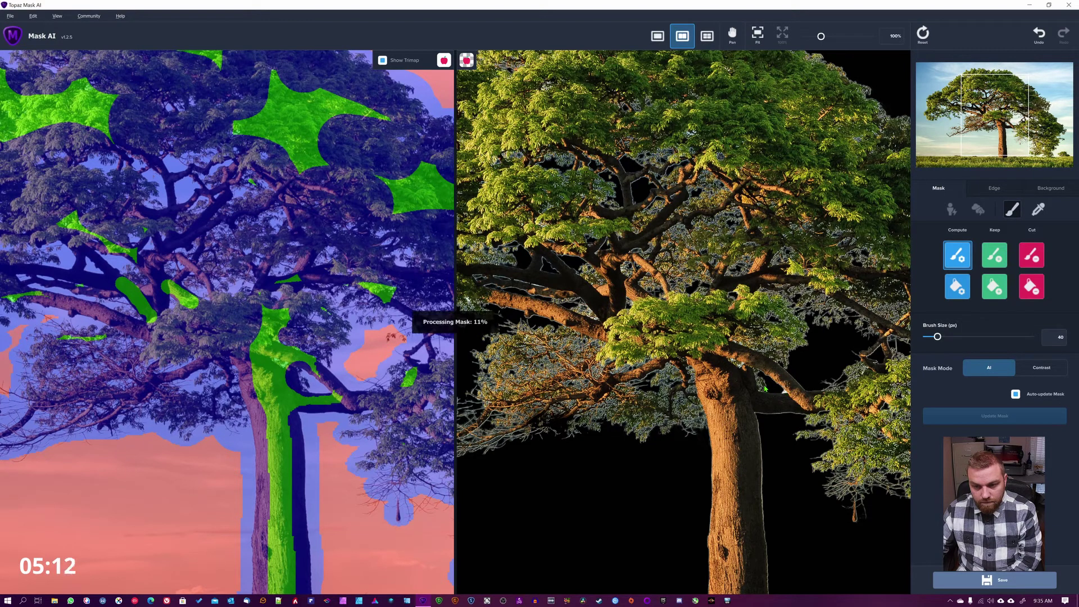
pyautogui.click(733, 361)
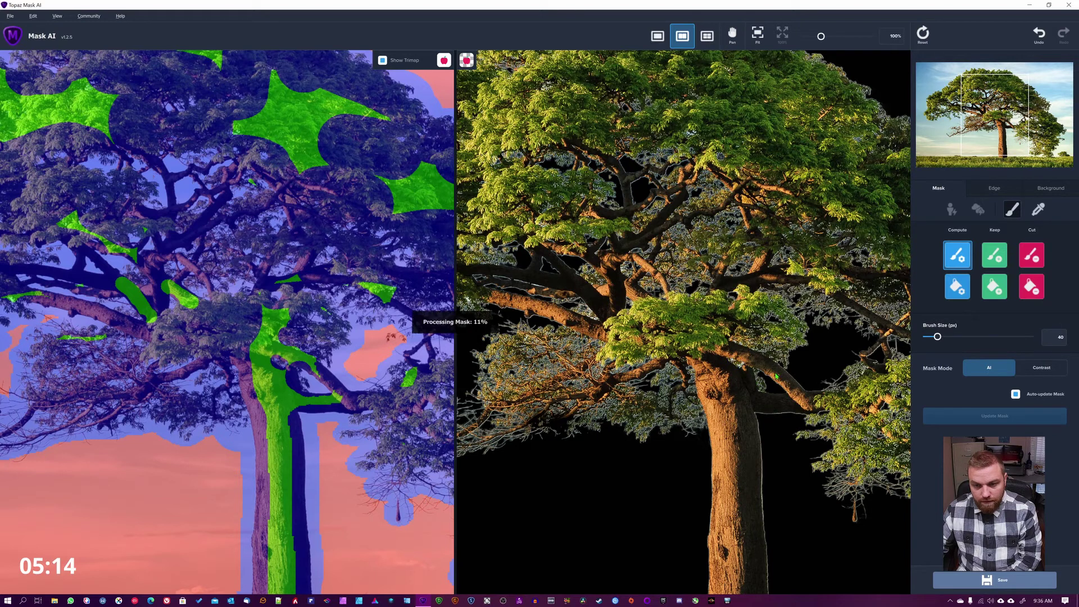
pyautogui.click(742, 342)
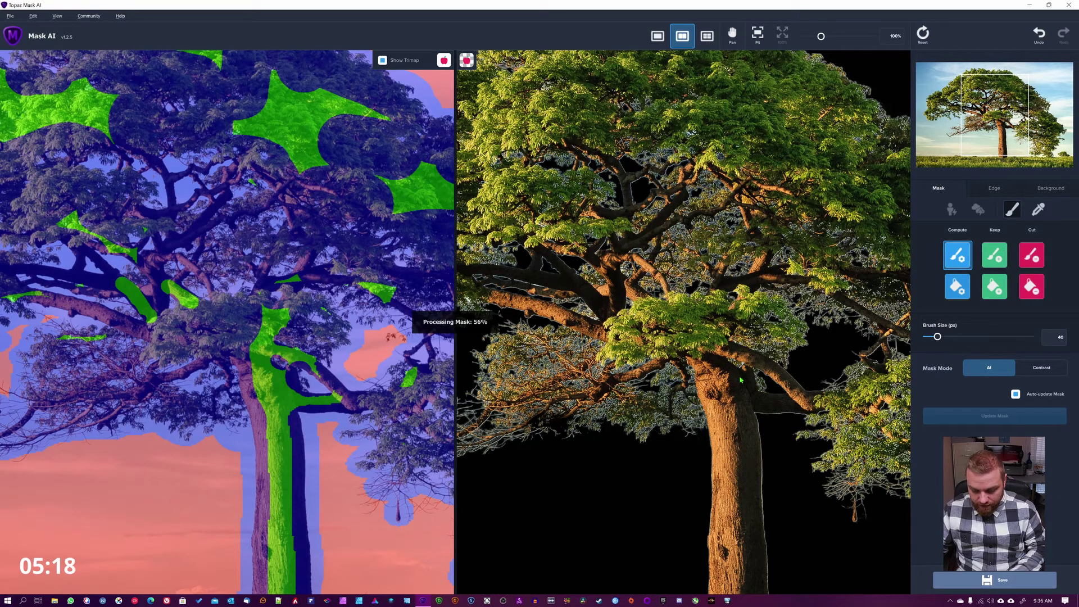
# Step: Recompute the trunk top and left branches at 45 px, dismiss a notification, and fit the view
pyautogui.press('[')
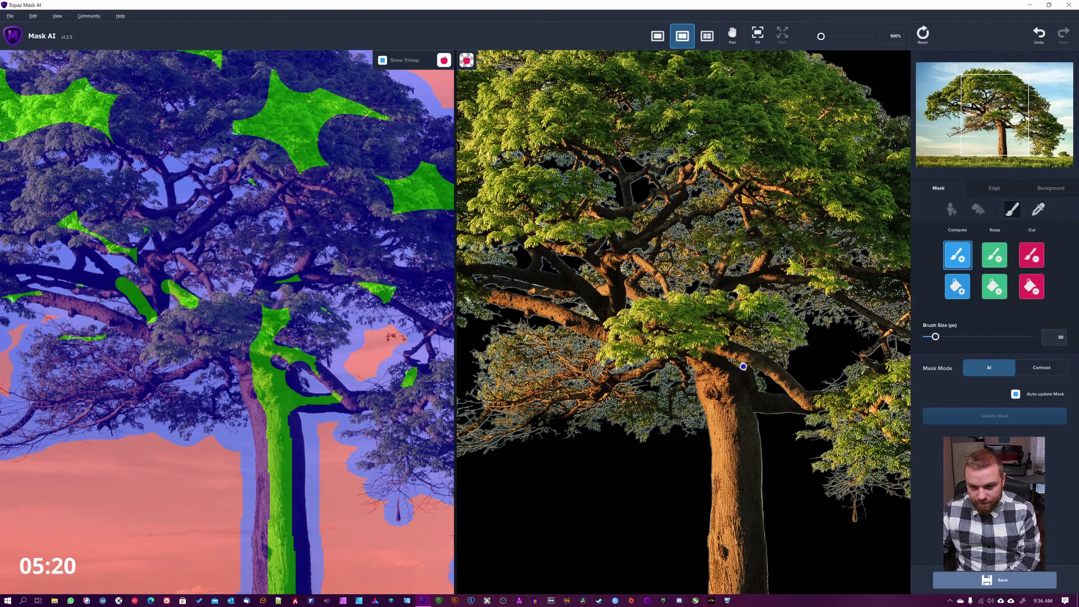
pyautogui.click(741, 365)
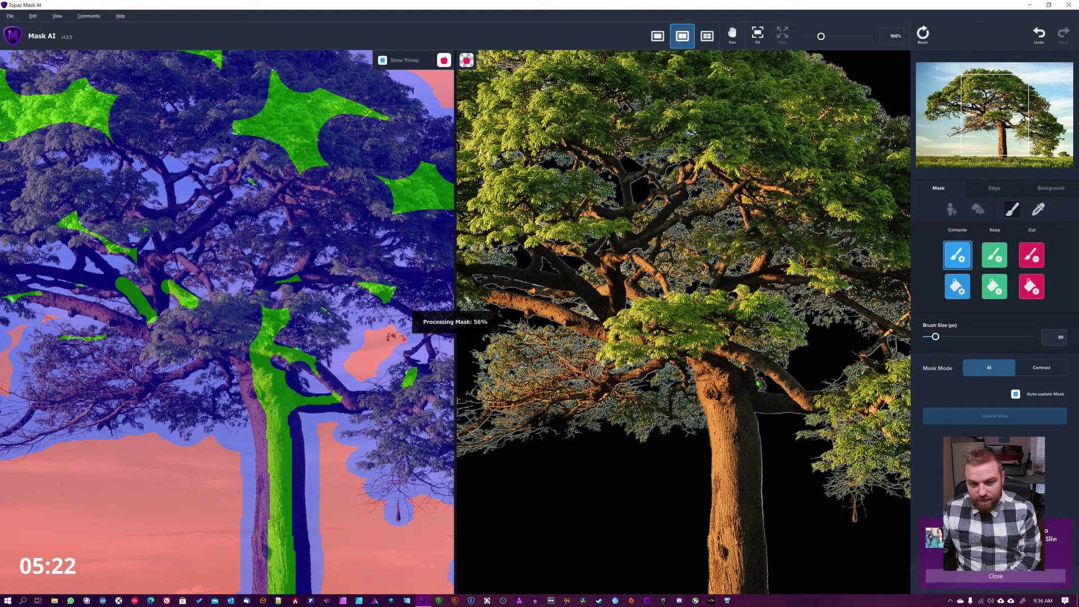
pyautogui.click(1064, 527)
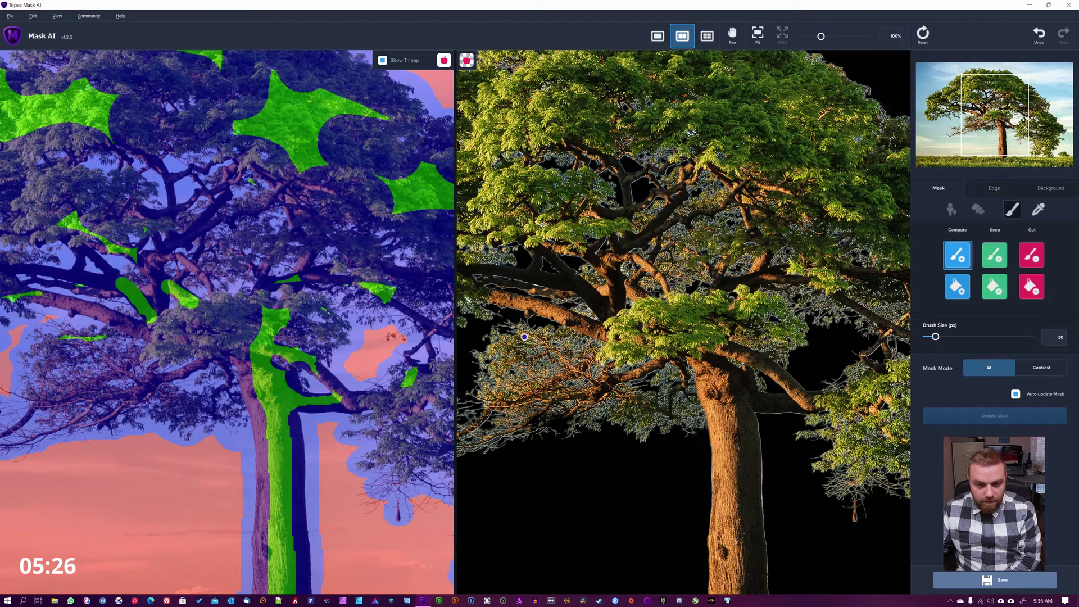
pyautogui.moveTo(514, 332)
pyautogui.mouseDown()
pyautogui.moveTo(554, 337)
pyautogui.moveTo(657, 393)
pyautogui.mouseUp()
pyautogui.click(583, 340)
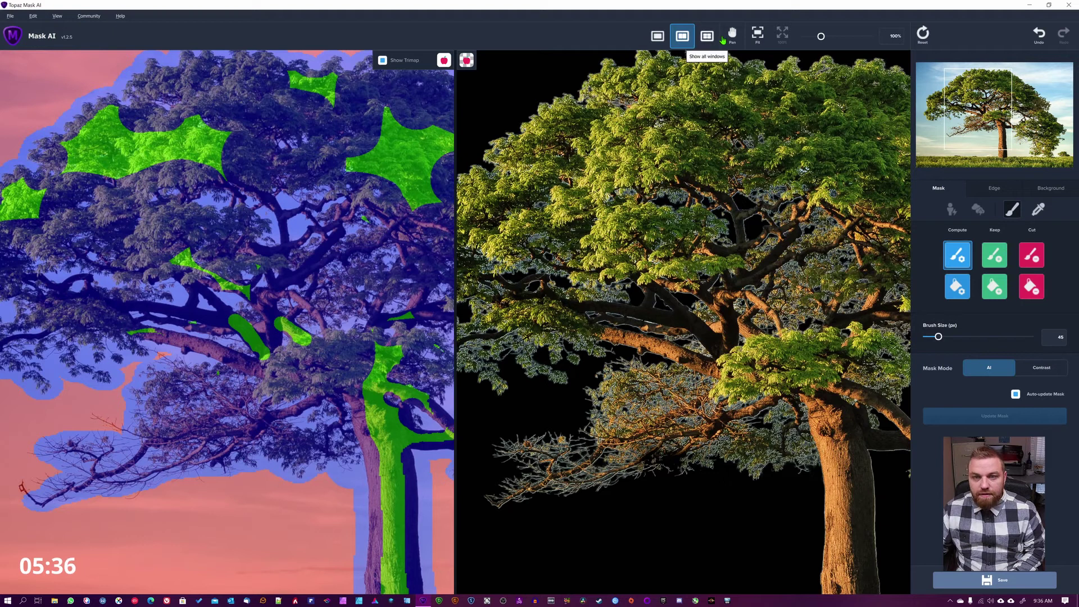
pyautogui.click(757, 35)
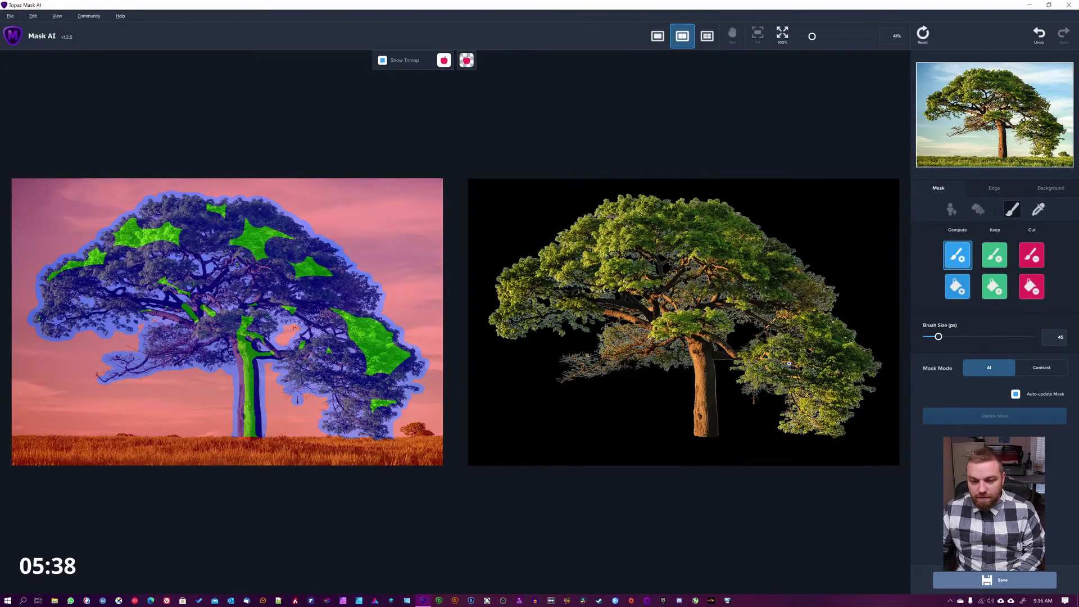
# Step: Set the preview background to a solid colour and pick a bright green in the colour chooser
pyautogui.click(1049, 190)
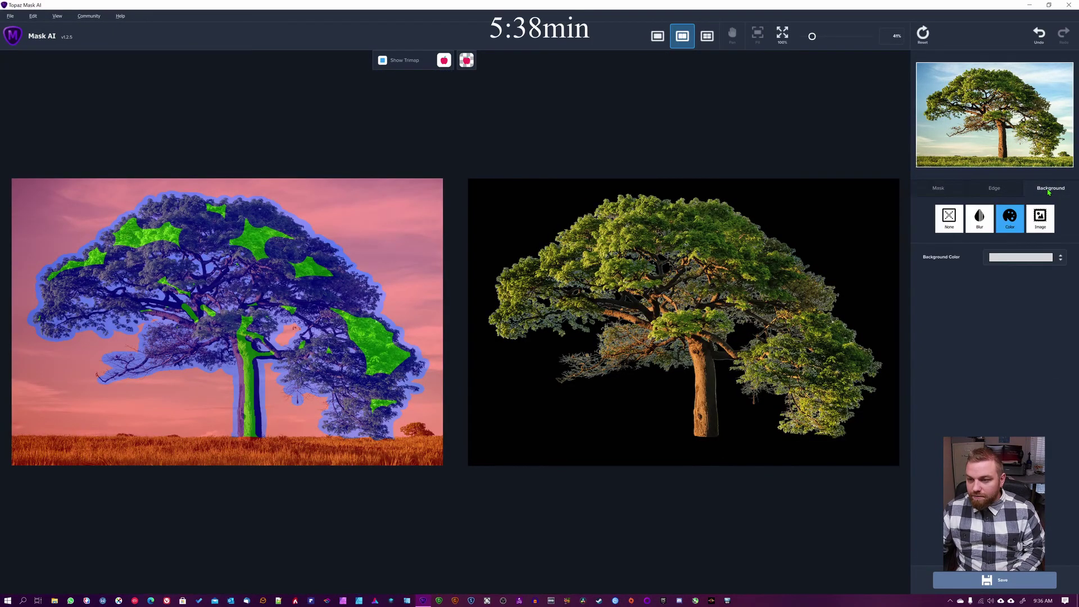
pyautogui.click(1040, 260)
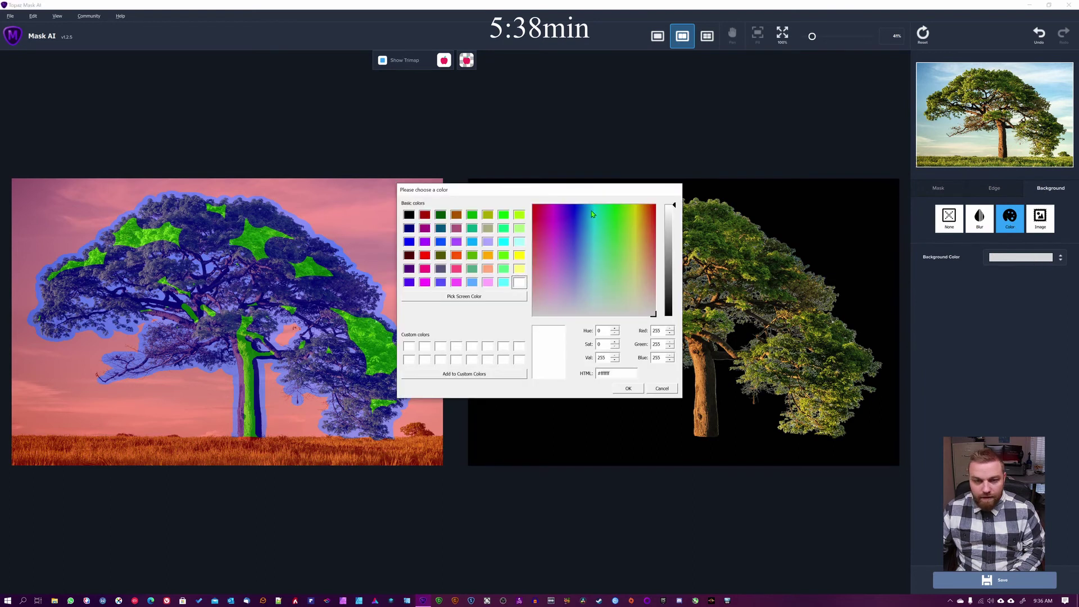
pyautogui.moveTo(586, 199); pyautogui.dragTo(292, 101)
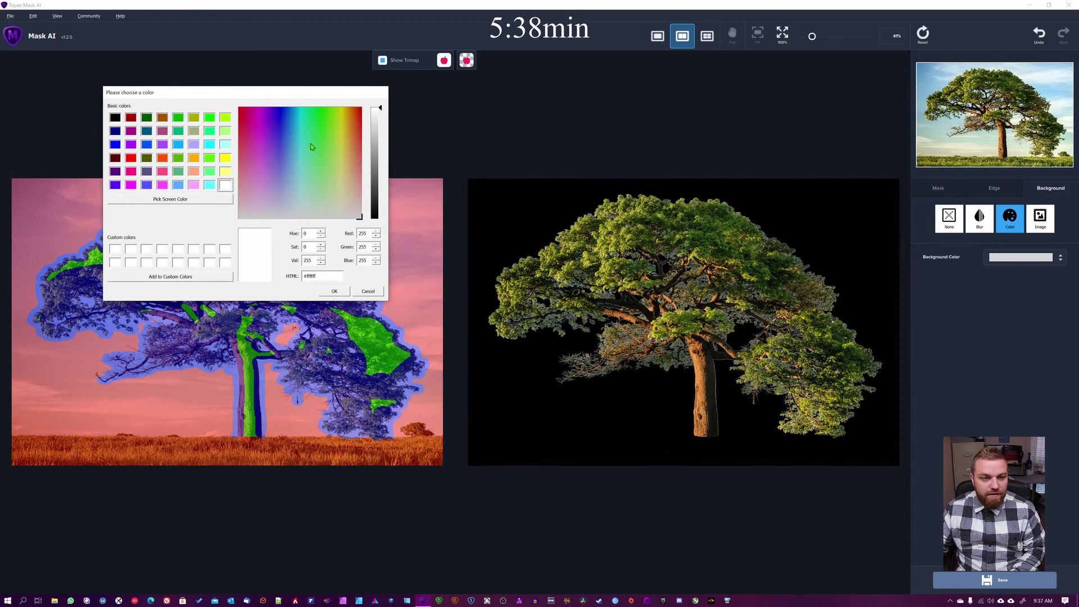
pyautogui.moveTo(311, 146); pyautogui.dragTo(327, 110)
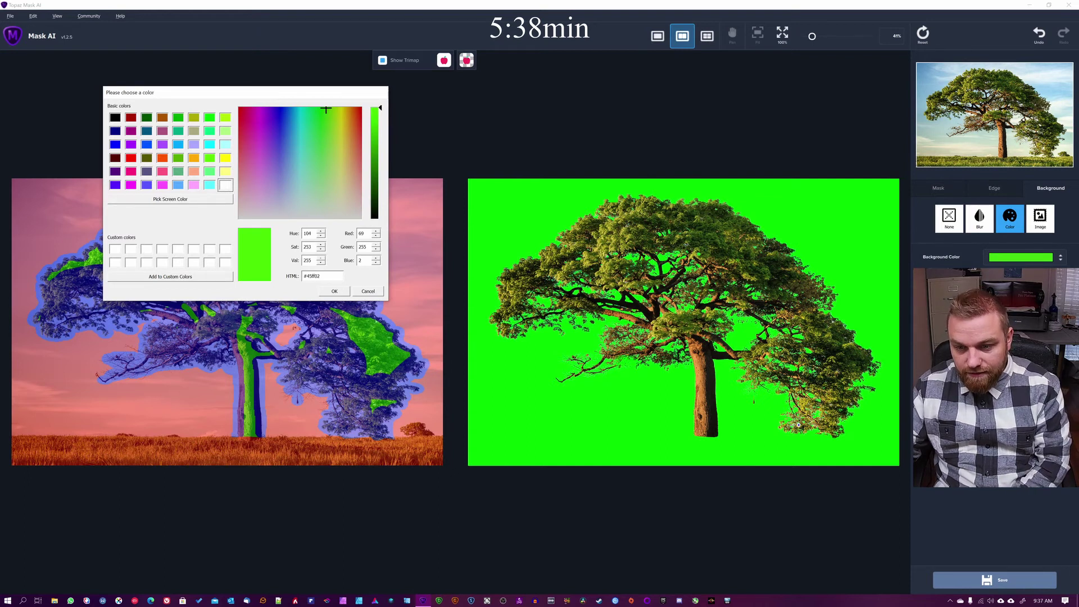
pyautogui.click(788, 429)
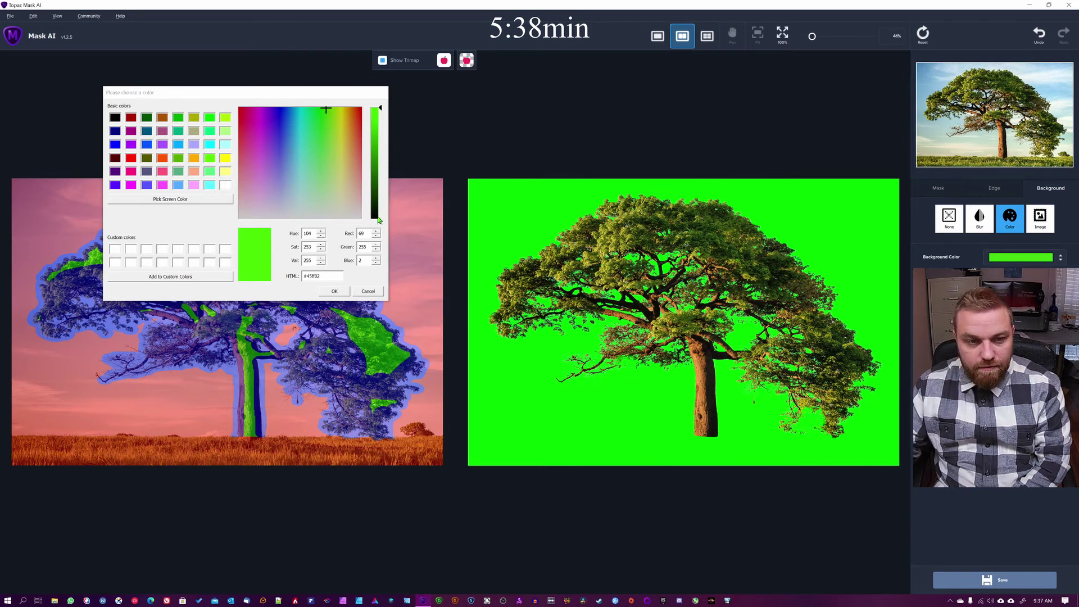
pyautogui.moveTo(304, 127)
pyautogui.mouseDown()
pyautogui.moveTo(289, 133)
pyautogui.moveTo(289, 161)
pyautogui.moveTo(347, 241)
pyautogui.moveTo(374, 250)
pyautogui.moveTo(365, 198)
pyautogui.moveTo(294, 204)
pyautogui.moveTo(280, 164)
pyautogui.moveTo(245, 168)
pyautogui.moveTo(264, 137)
pyautogui.moveTo(318, 109)
pyautogui.mouseUp()
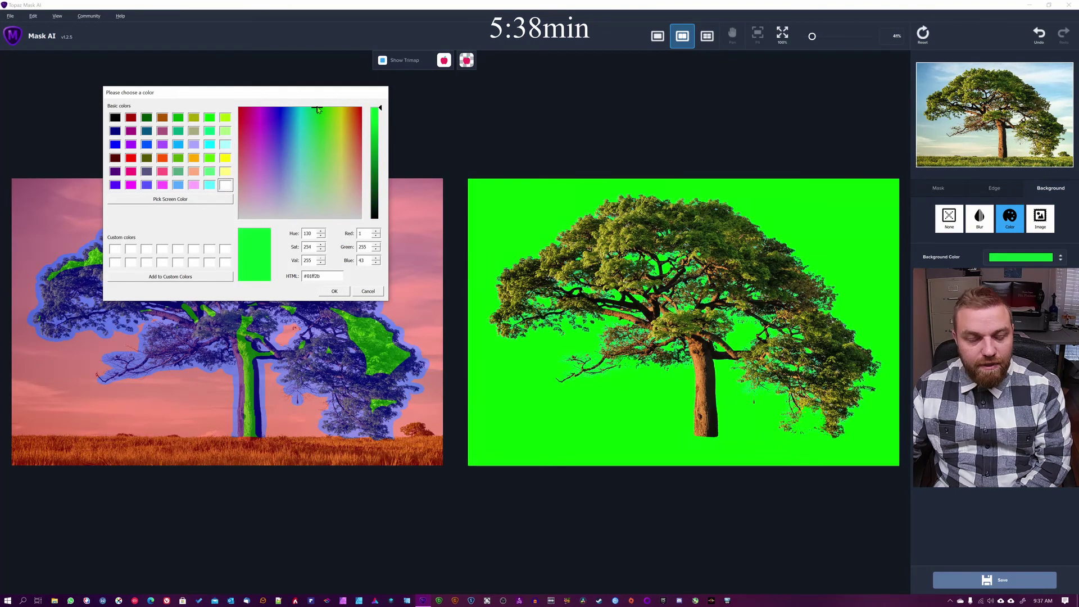